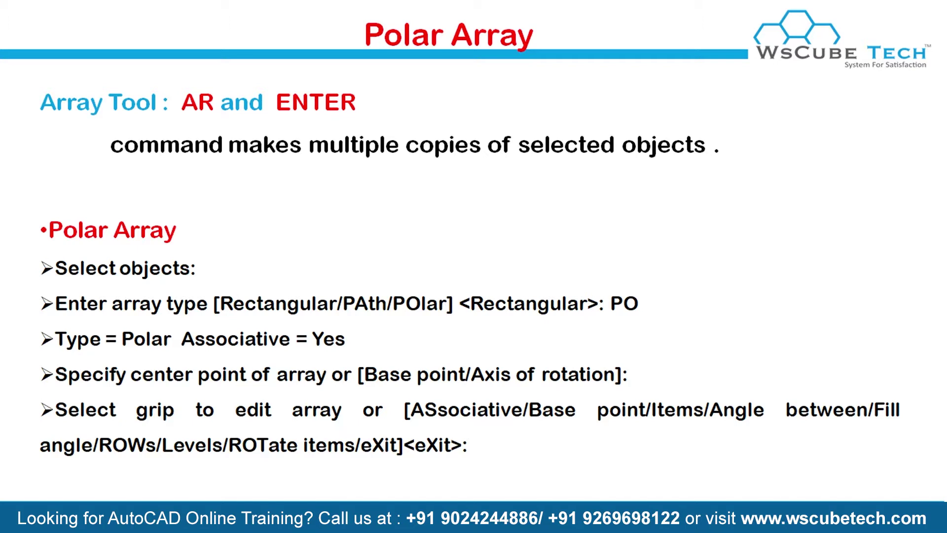
- Switch from the Polar Array slide to the AutoCAD drawing with the T-shape and circle
key(alt+Tab)
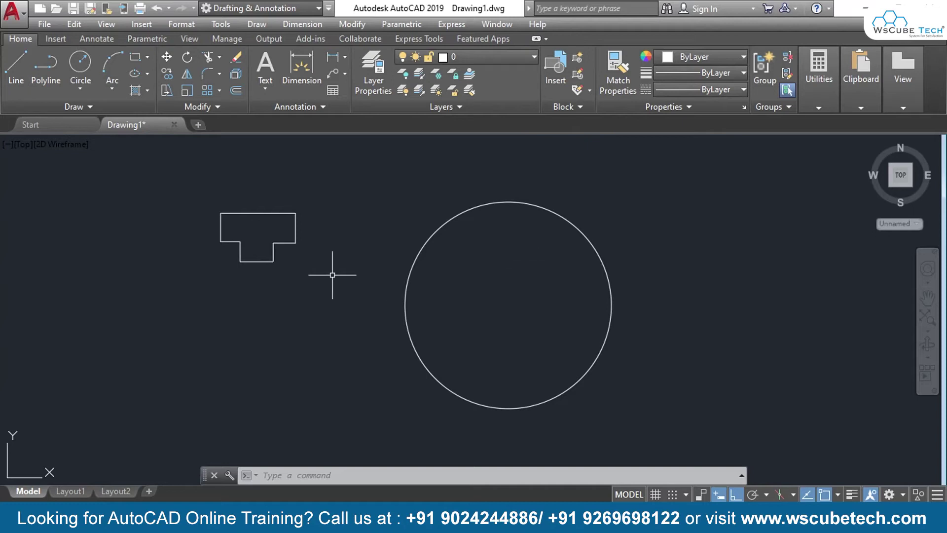
- Move the T-shape by its bottom midpoint to sit centred just above the circle, Ortho off
text(MO)
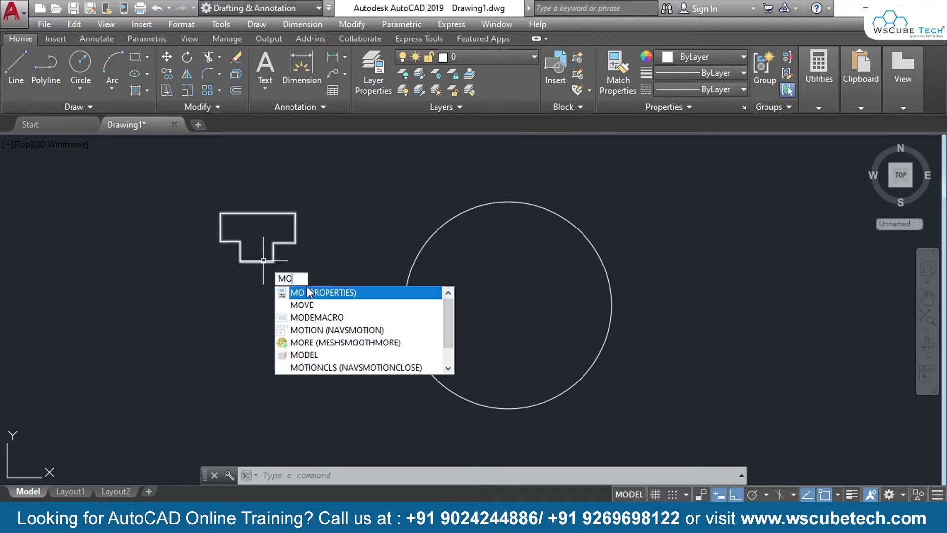
key(BackSpace)
click(329, 293)
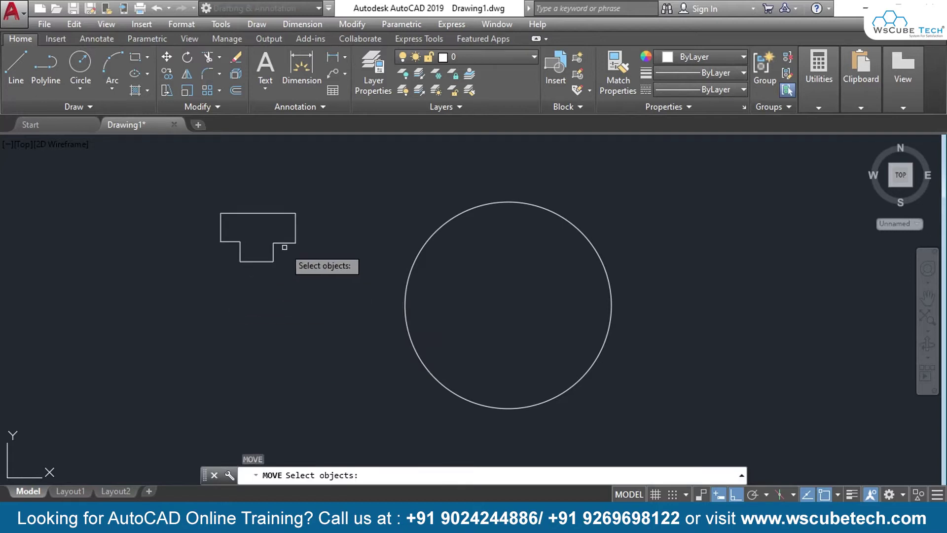
click(317, 201)
click(206, 278)
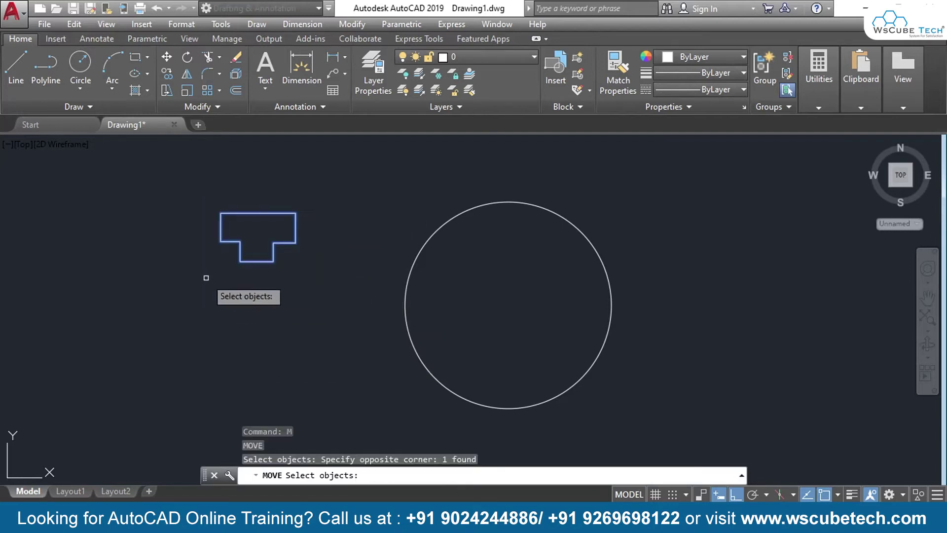
key(Return)
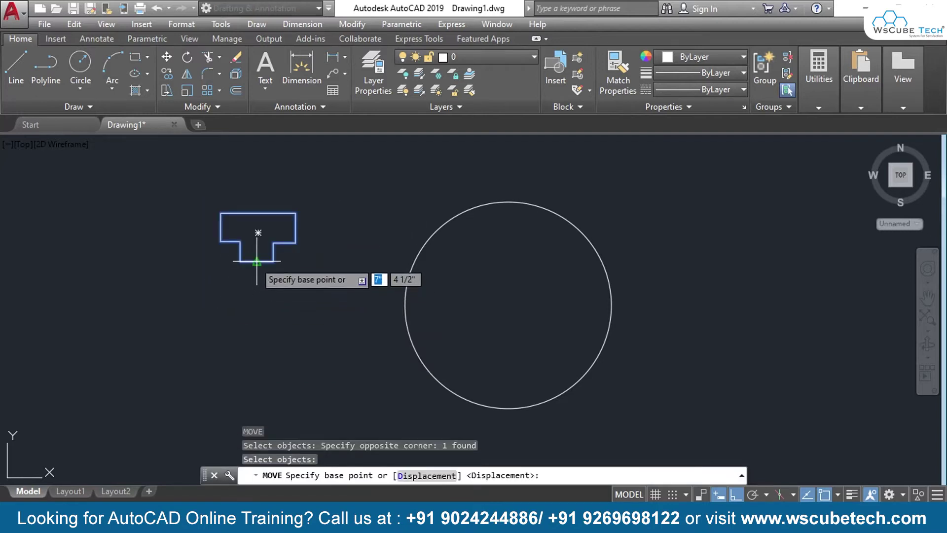
click(256, 261)
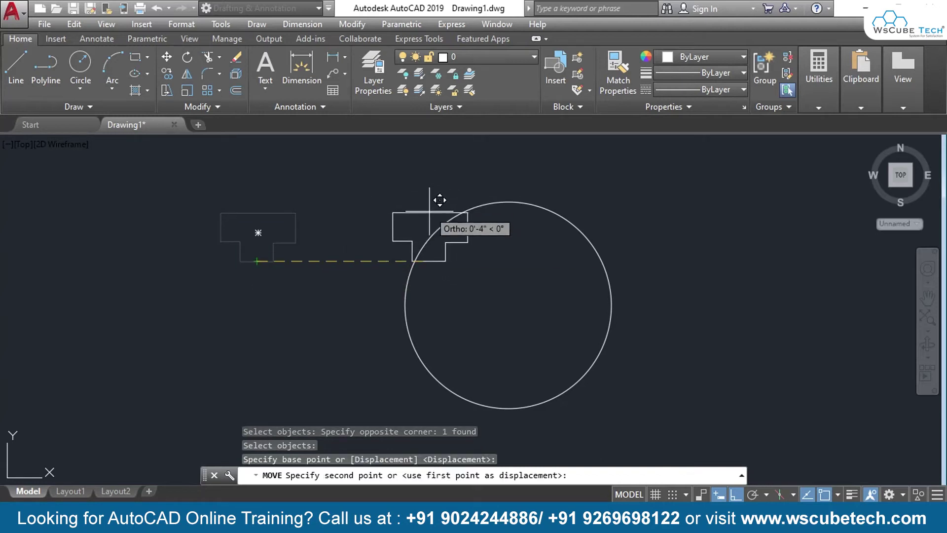
key(F8)
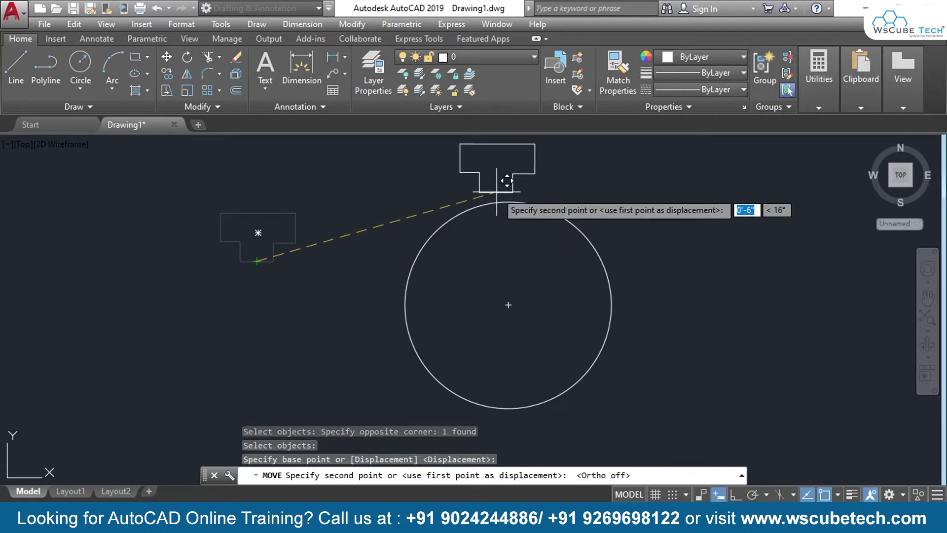
click(515, 176)
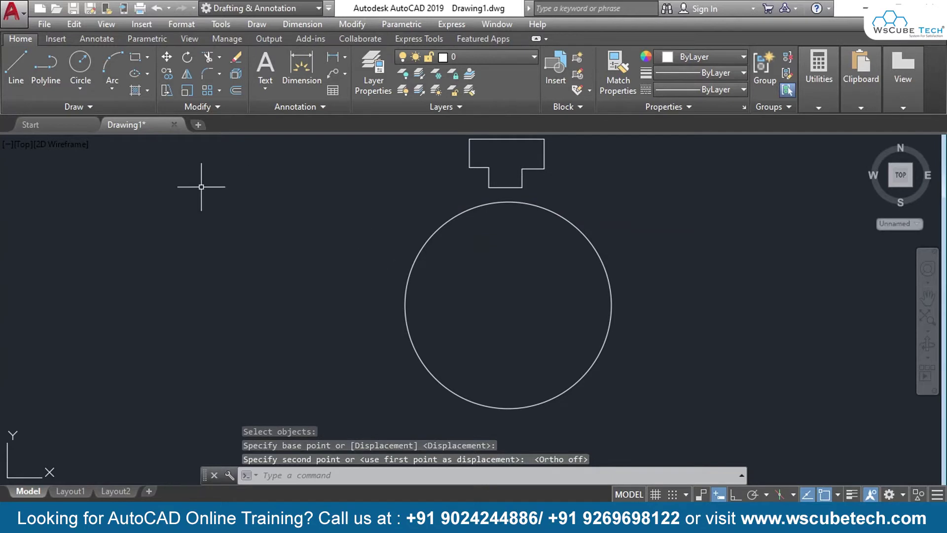
mouse_move(331, 223)
middle_down()
mouse_move(300, 241)
mouse_move(267, 230)
middle_up()
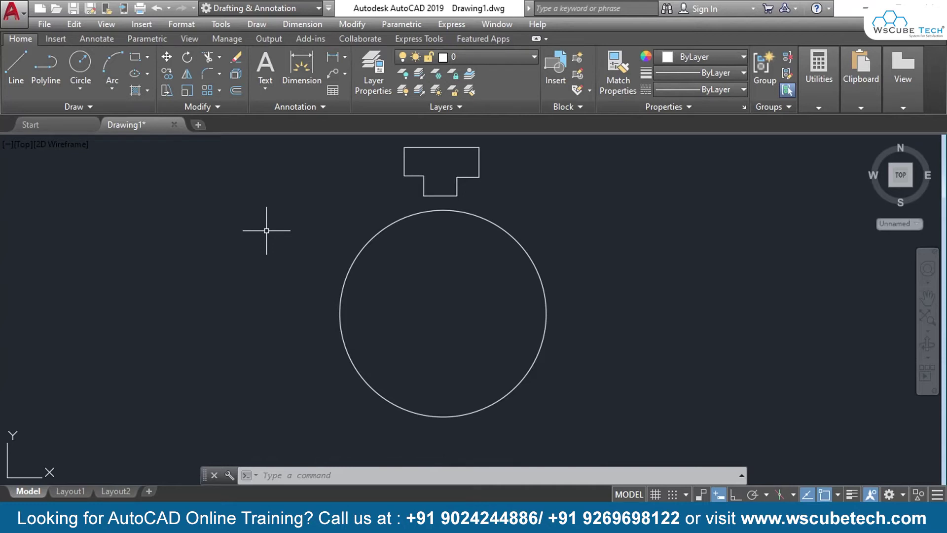
- Start a polar array of the T-shape around the circle and edit its item count to 6
text(ar)
key(Return)
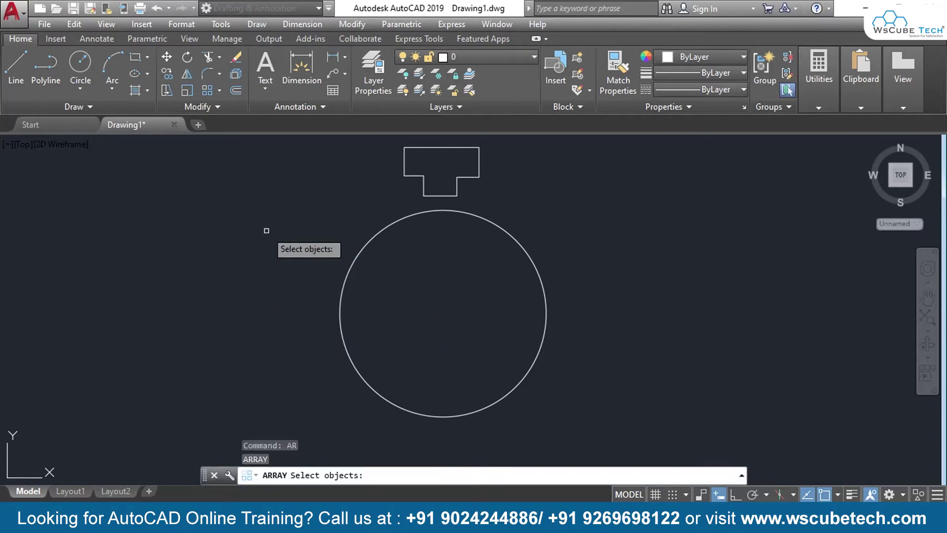
click(447, 196)
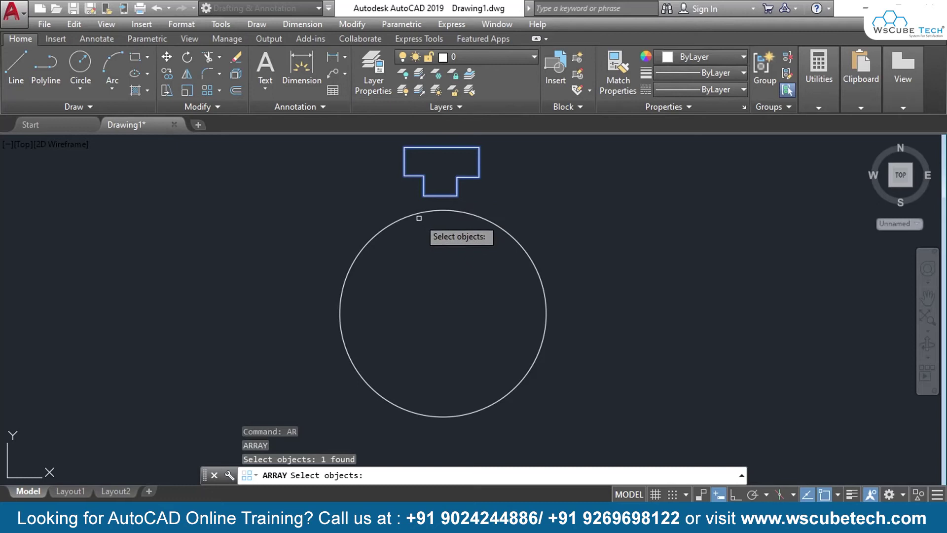
key(Return)
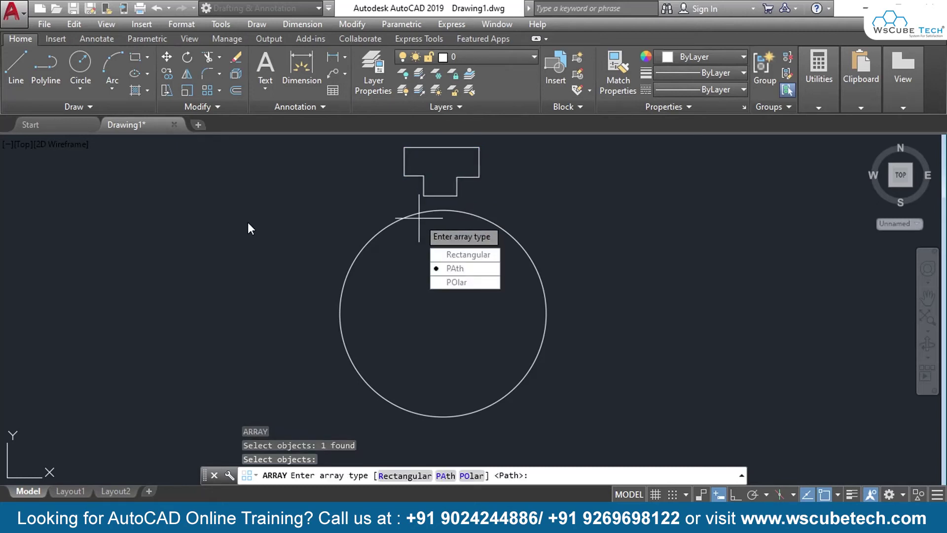
click(441, 285)
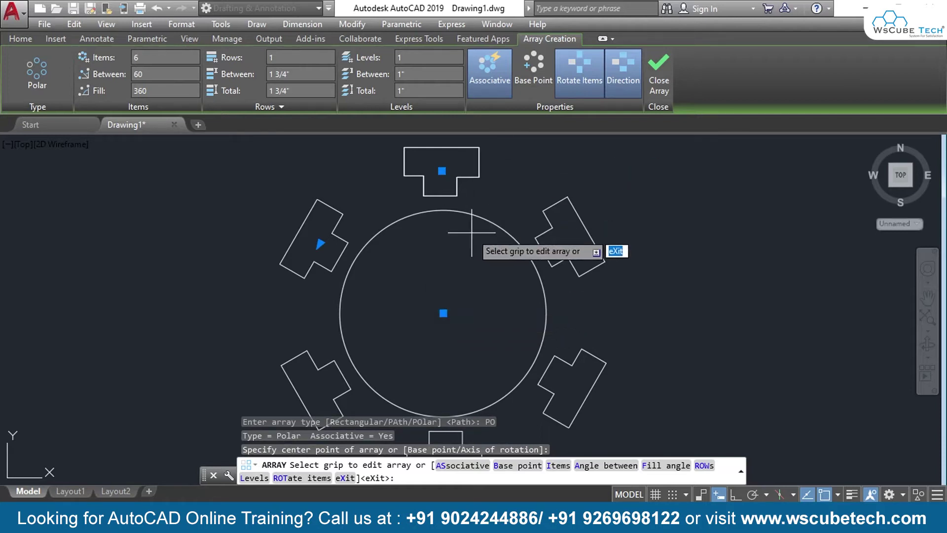
scroll(470, 237, down, 2)
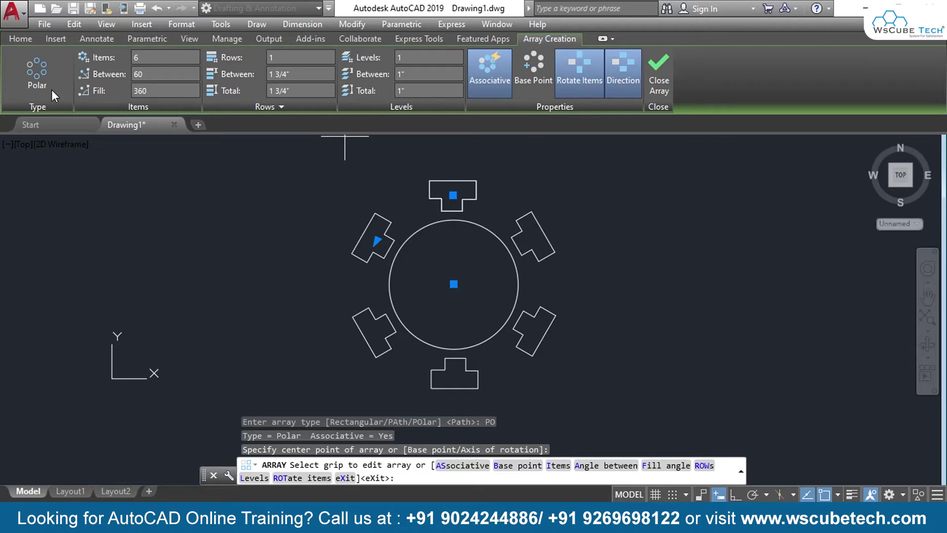
click(141, 58)
text(4)
key(Return)
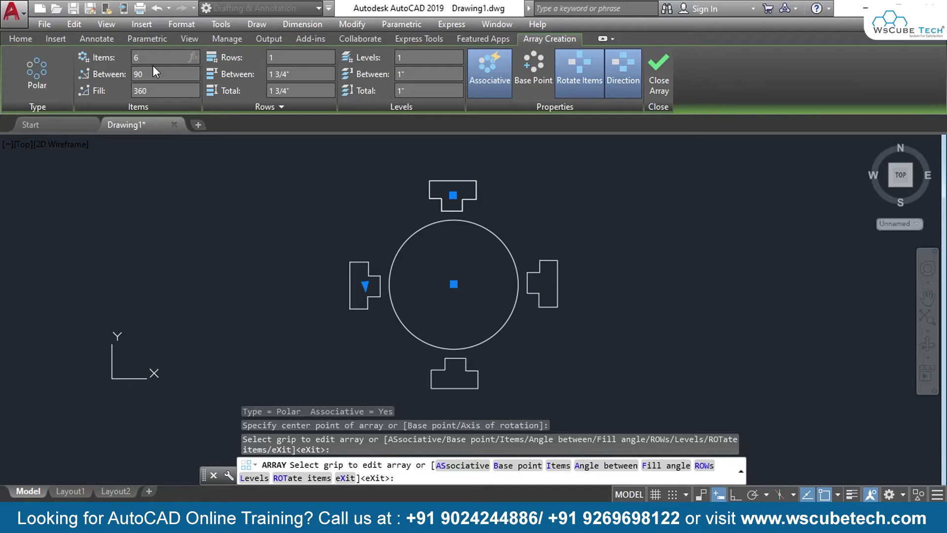
key(Return)
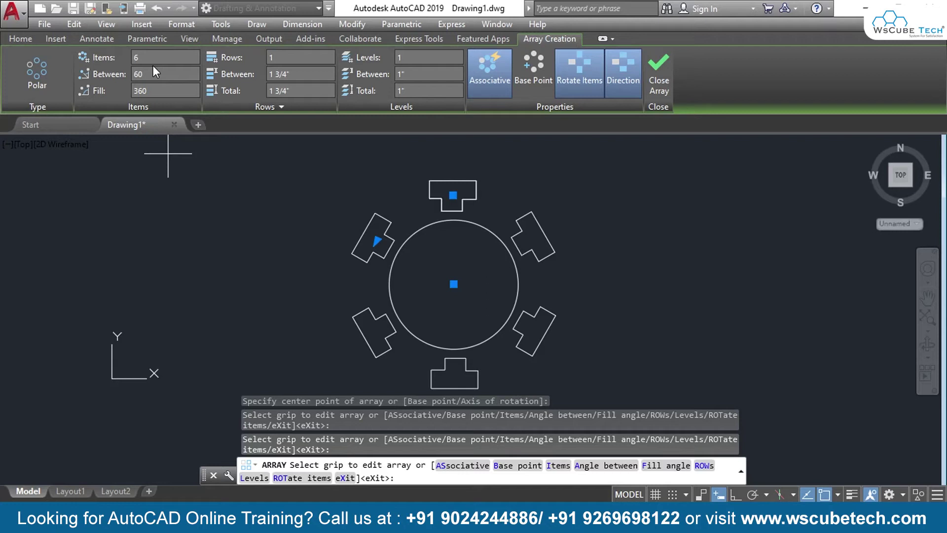
- Set 45° between the six T-shapes, giving a 225° fill angle
click(155, 75)
text(45)
key(Return)
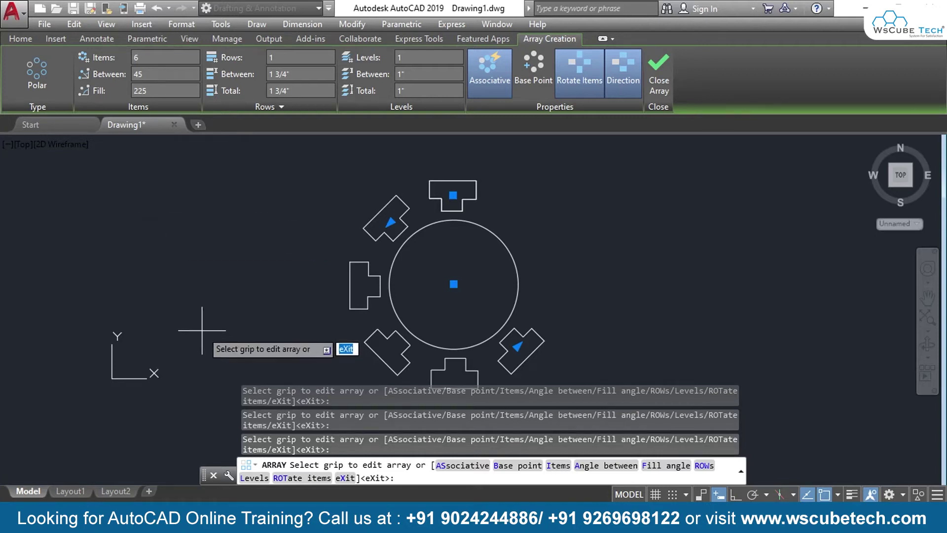
scroll(223, 269, down, 2)
scroll(223, 268, up, 3)
scroll(223, 269, down, 3)
scroll(222, 271, up, 1)
mouse_move(222, 271)
middle_down()
mouse_move(235, 277)
mouse_move(233, 252)
middle_up()
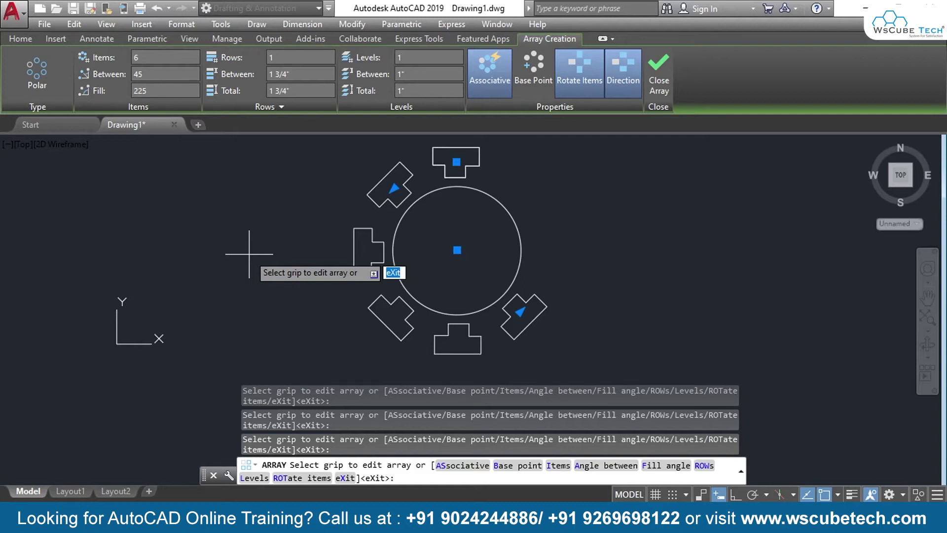
- Set the array's Between angle to 60° and Fill angle to 360°
click(146, 74)
click(152, 94)
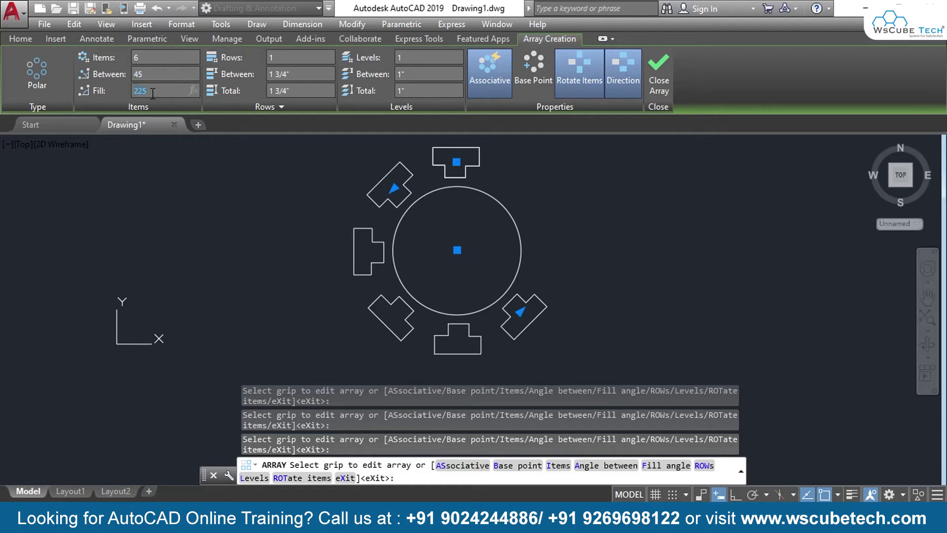
click(149, 73)
text(60)
key(Return)
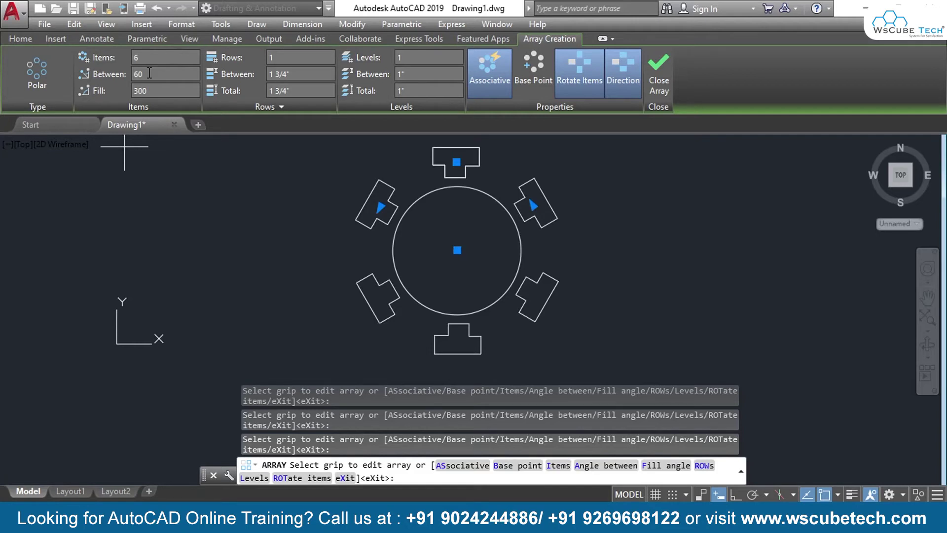
click(151, 91)
text(360)
key(Return)
click(286, 60)
key(Return)
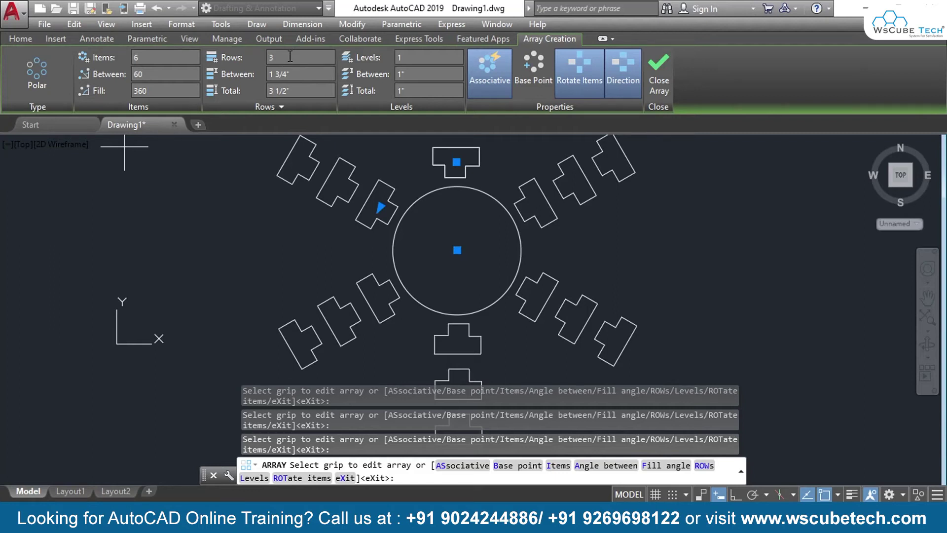
double_click(290, 57)
text(1)
key(Return)
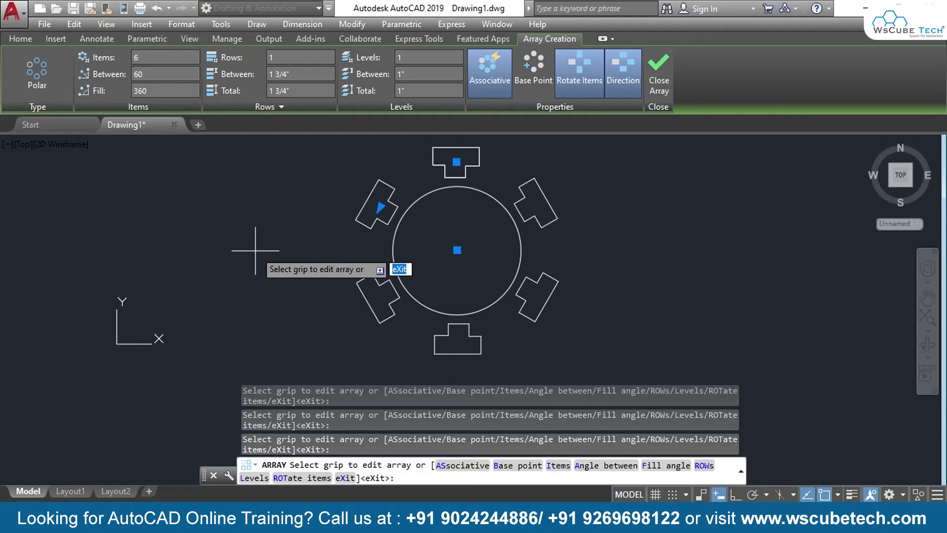
click(288, 109)
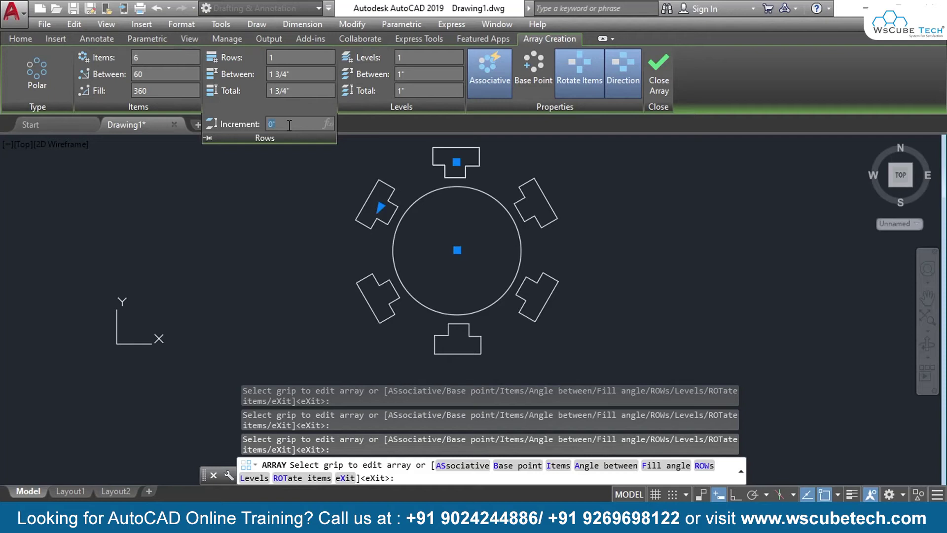
text(50)
key(Return)
key(ctrl+z)
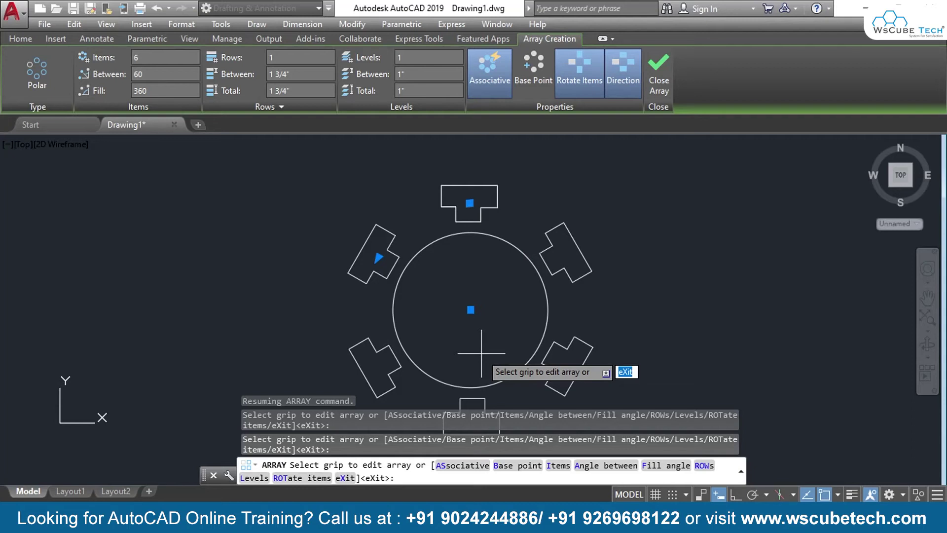
middle_drag(481, 354, 470, 325)
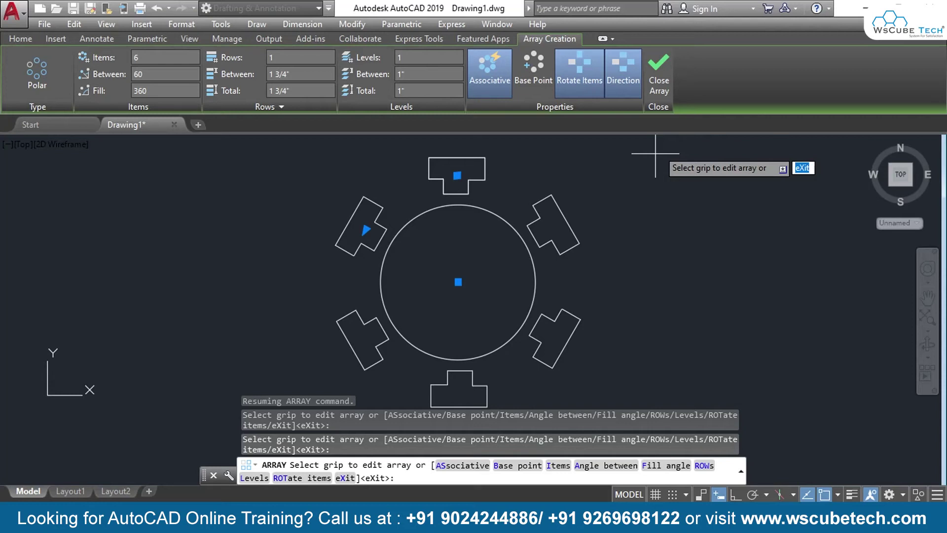
- Turn off Rotate Items so the six arrayed T-shapes stay upright
text(rot)
key(Return)
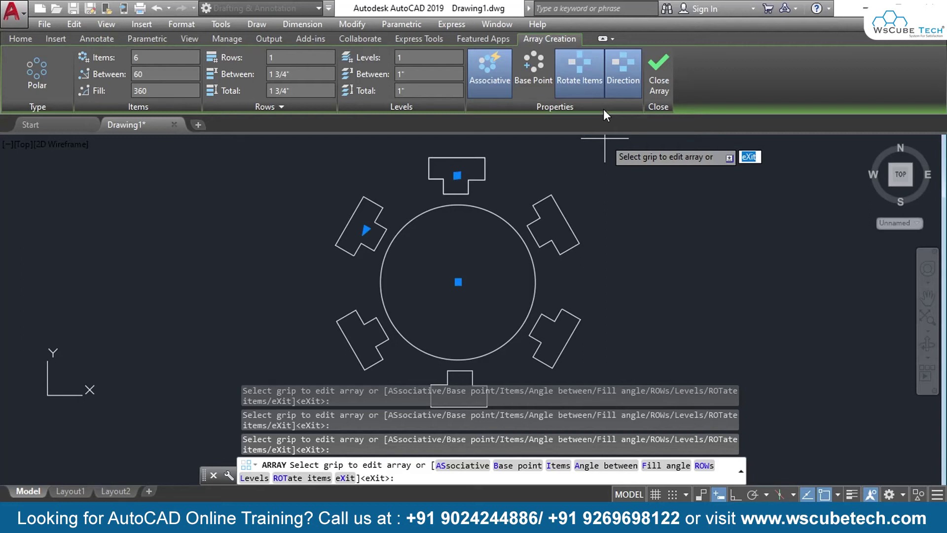
click(575, 95)
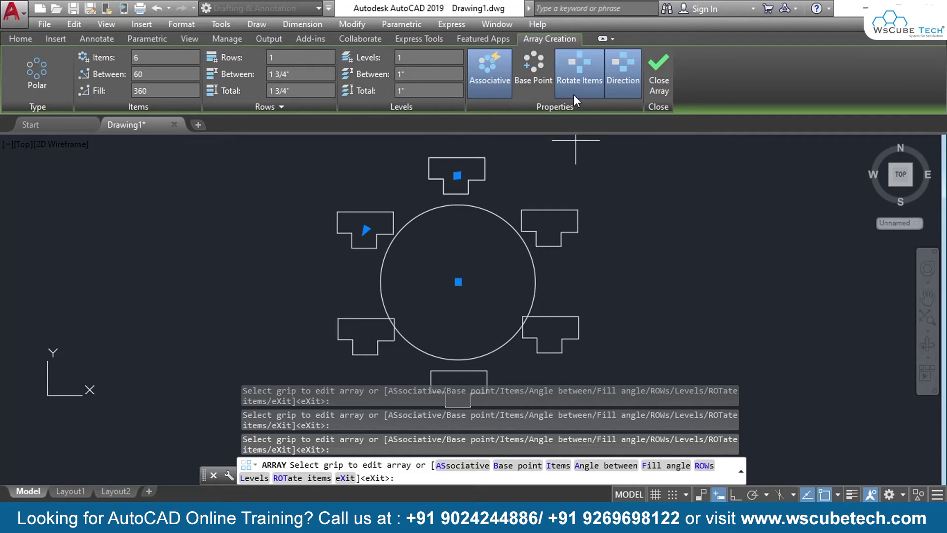
click(574, 95)
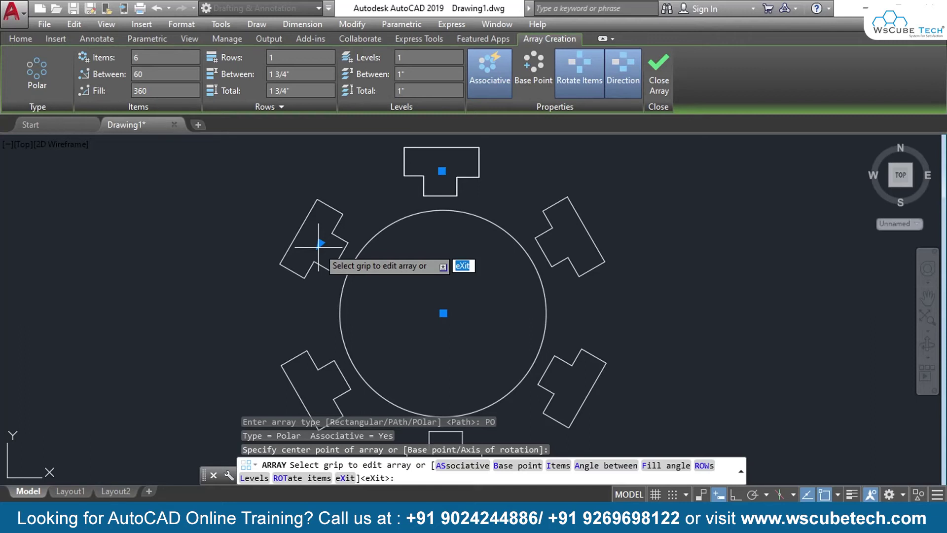
- Set 45° between items, reverse the array direction, and finish the array
click(145, 75)
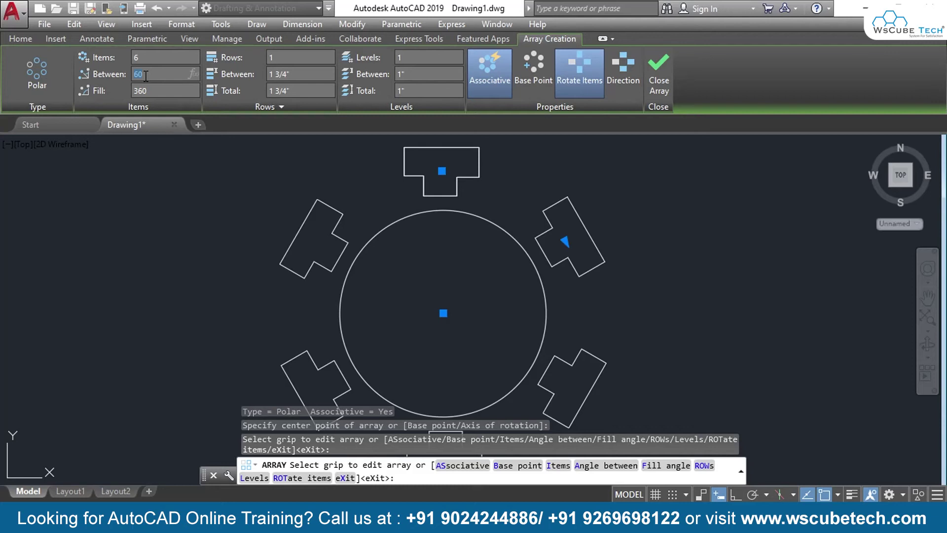
text(45)
key(Return)
click(619, 72)
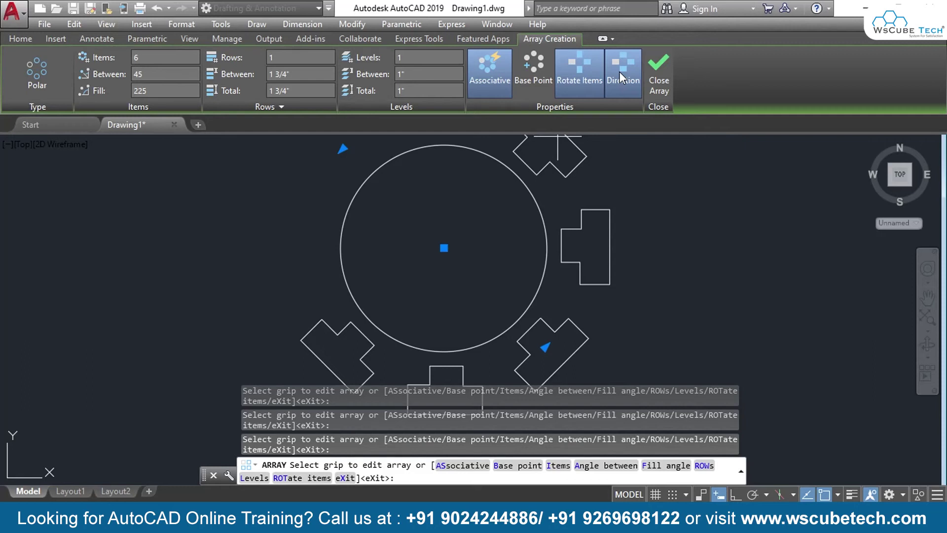
click(621, 79)
scroll(513, 270, down, 4)
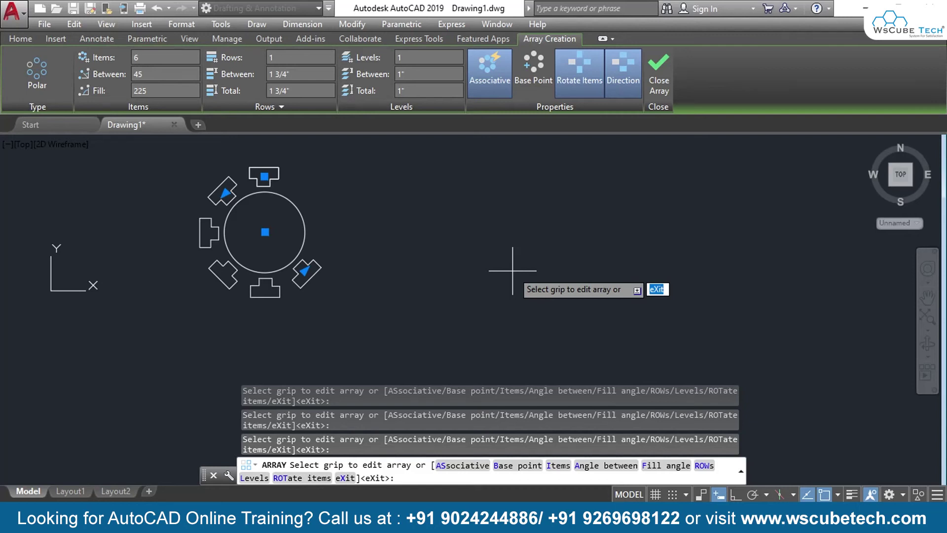
key(Return)
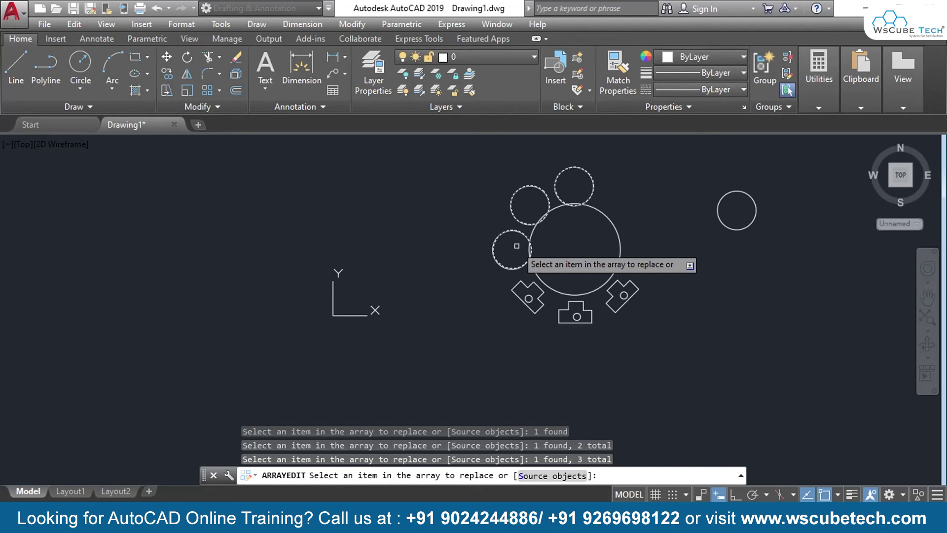
- Finish replacing three array items with the circle, then pan left to clear empty space
key(Return)
key(Return)
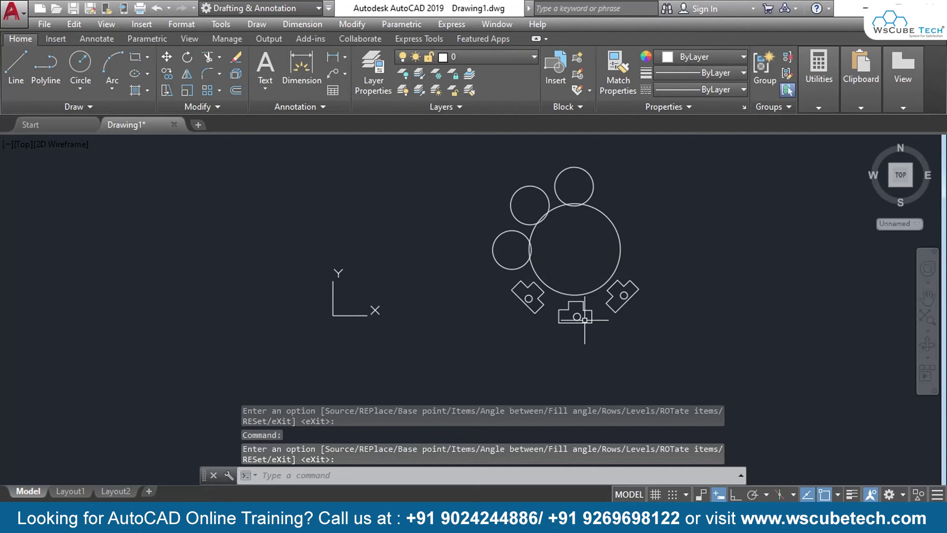
scroll(584, 320, up, 1)
middle_drag(585, 319, 495, 332)
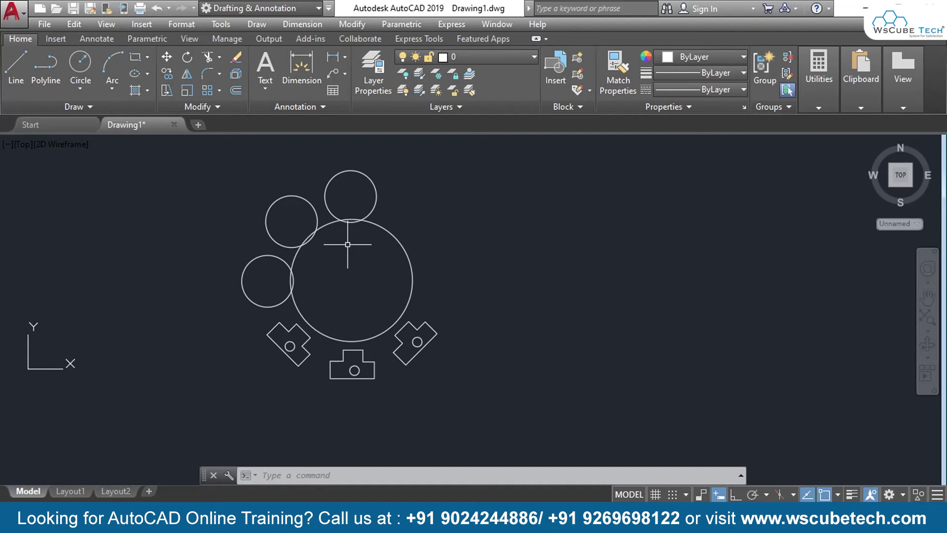
middle_drag(340, 287, 427, 295)
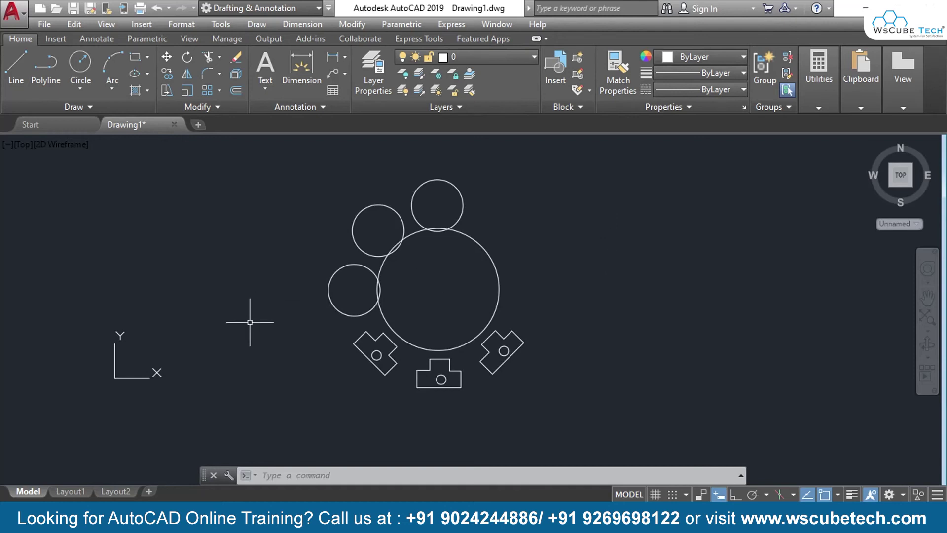
middle_drag(617, 207, 231, 231)
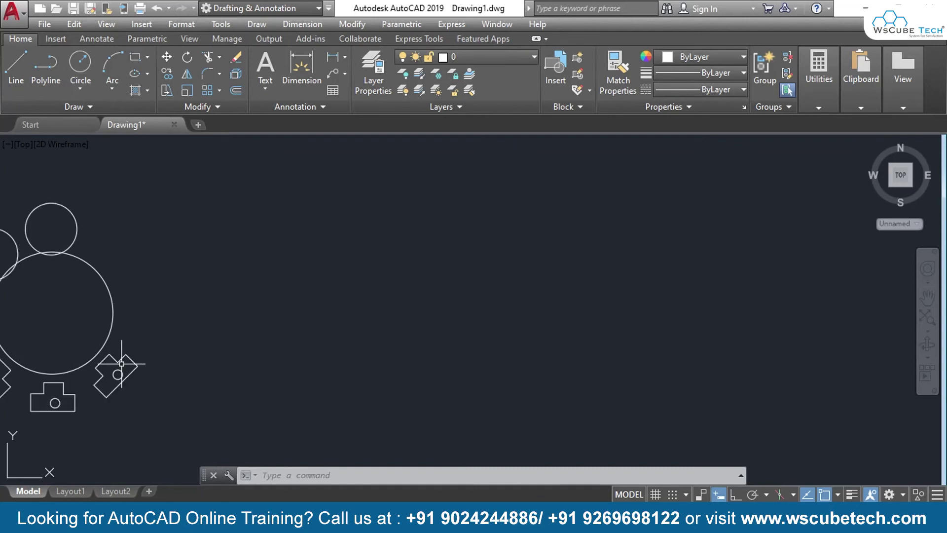
- Draw a small square with the Rectangle tool in the empty space
click(146, 57)
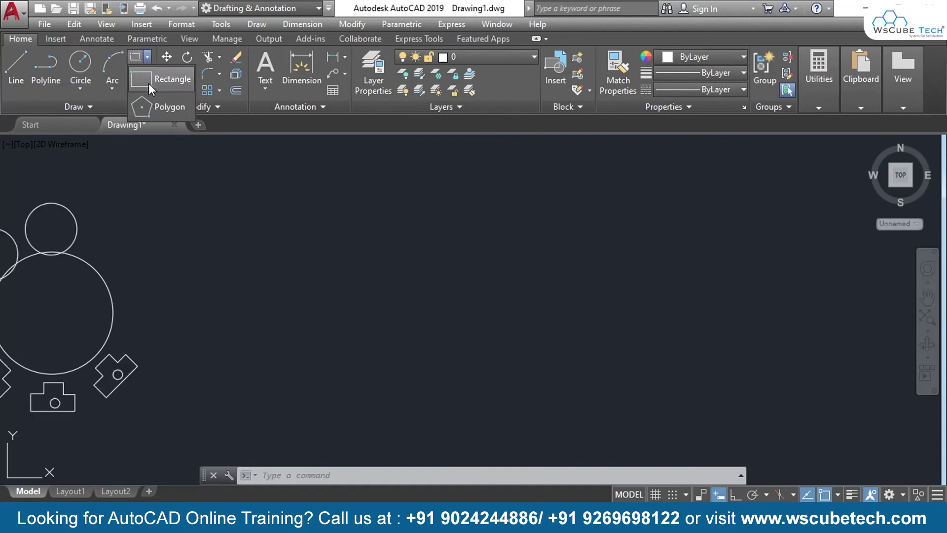
click(149, 83)
click(423, 183)
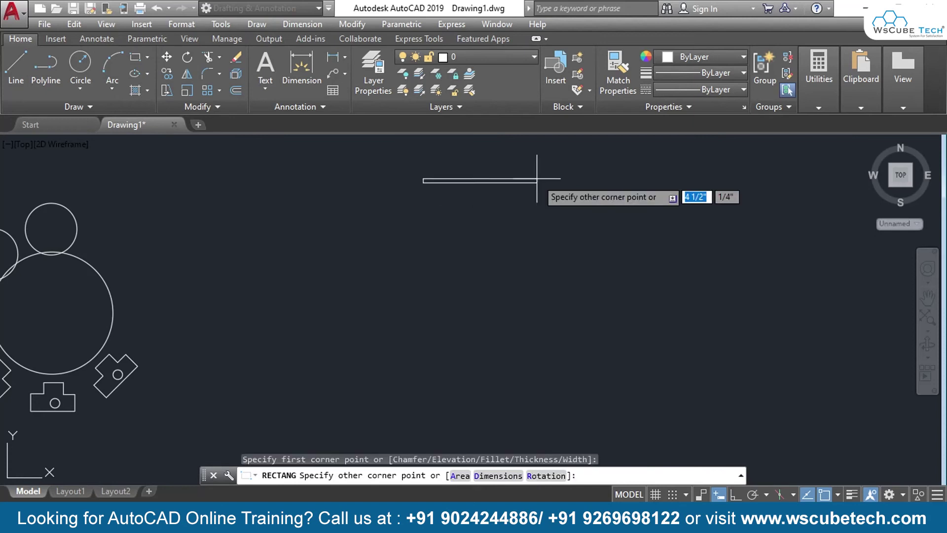
click(462, 216)
- Draw a larger circle below the square
click(79, 79)
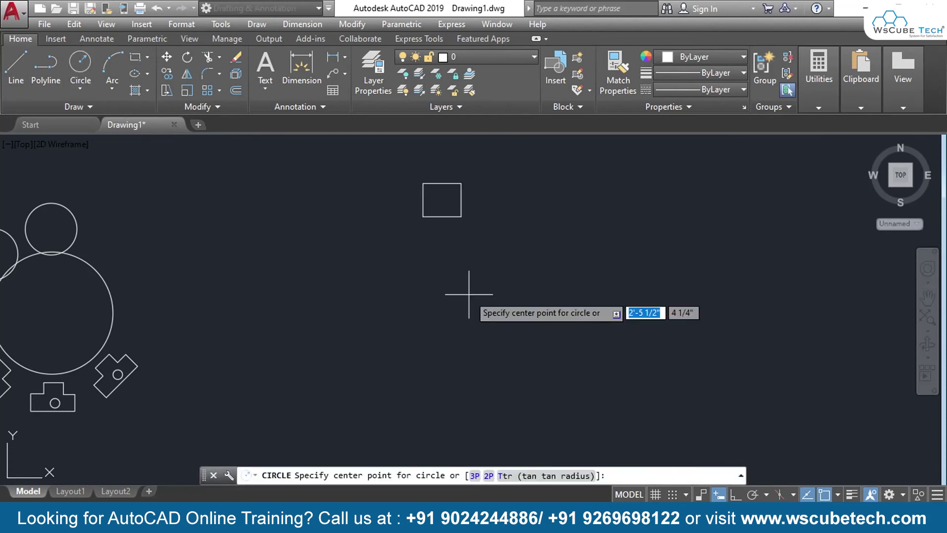
click(440, 329)
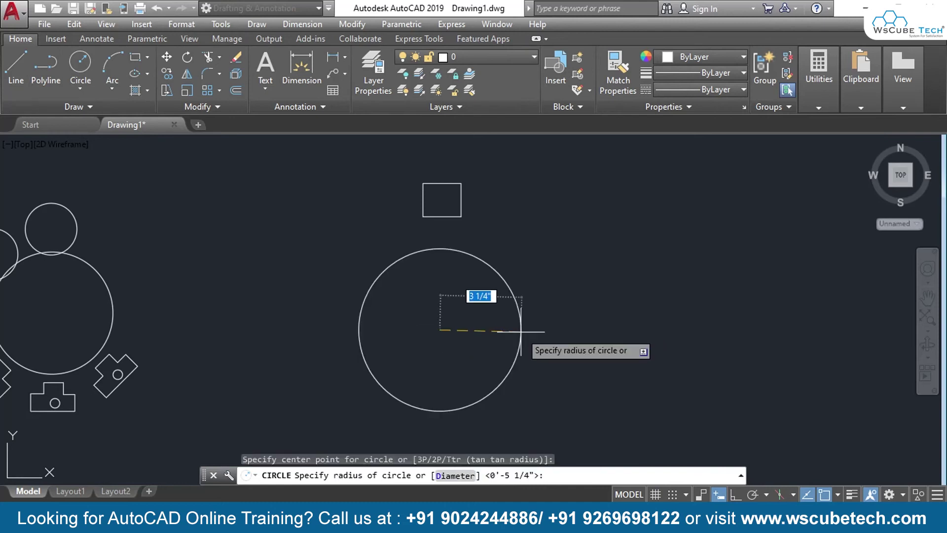
click(527, 330)
middle_drag(305, 310, 373, 273)
- Start a polar array of the small square and choose the axis-of-rotation option
text(AR)
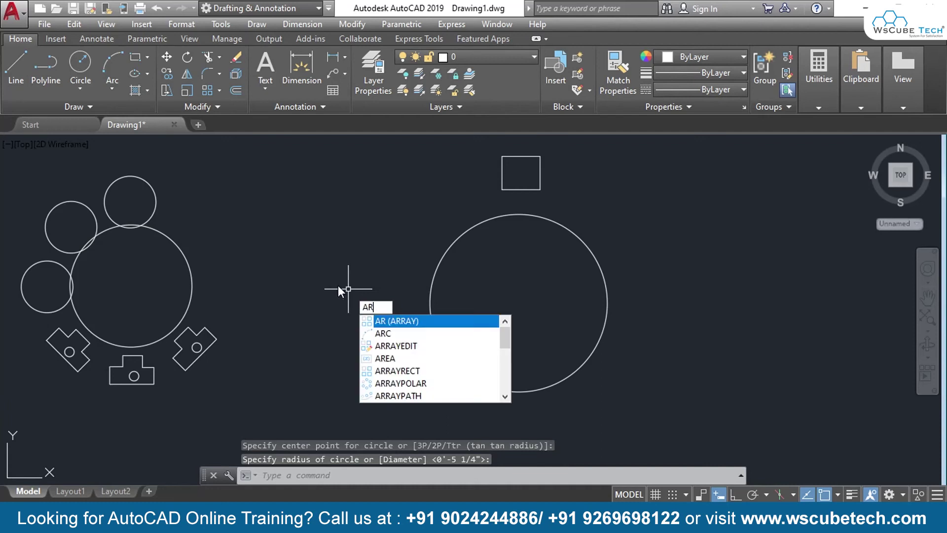
key(Return)
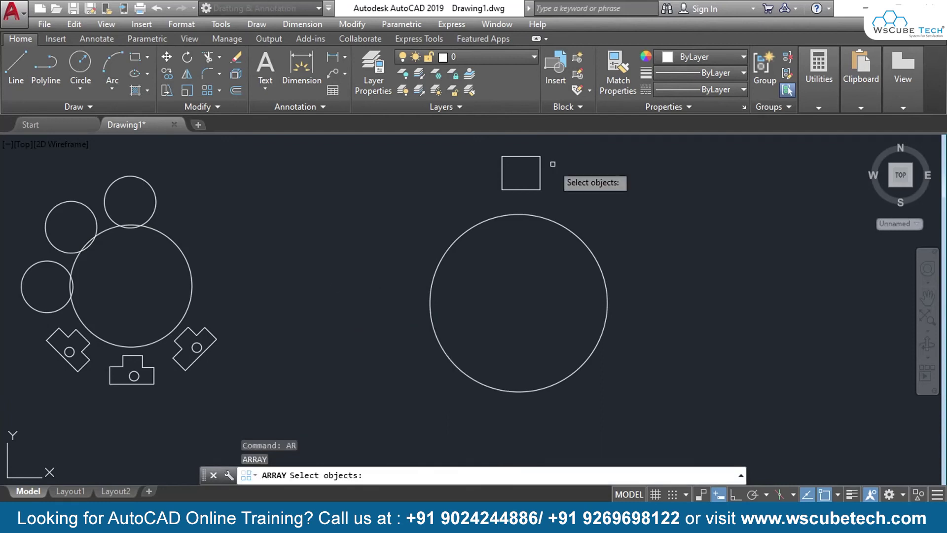
click(529, 190)
key(Return)
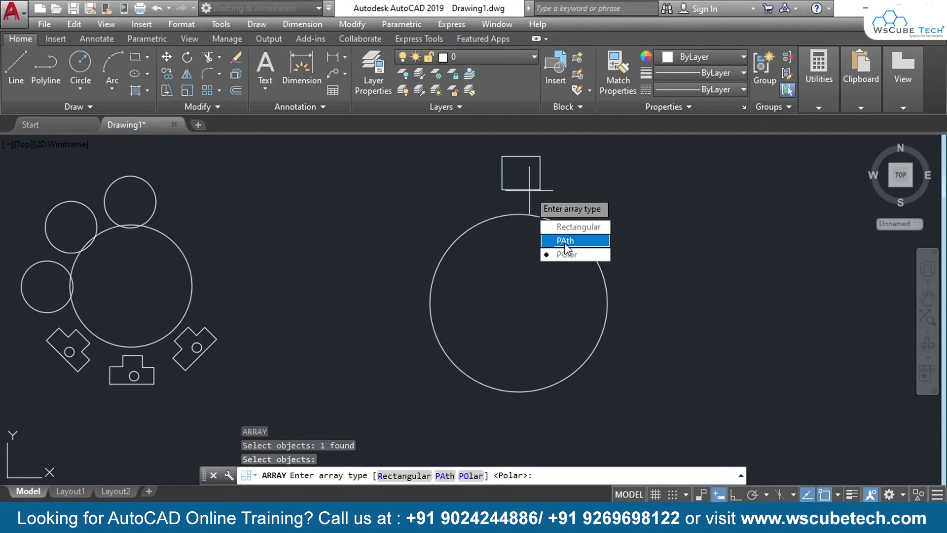
click(567, 254)
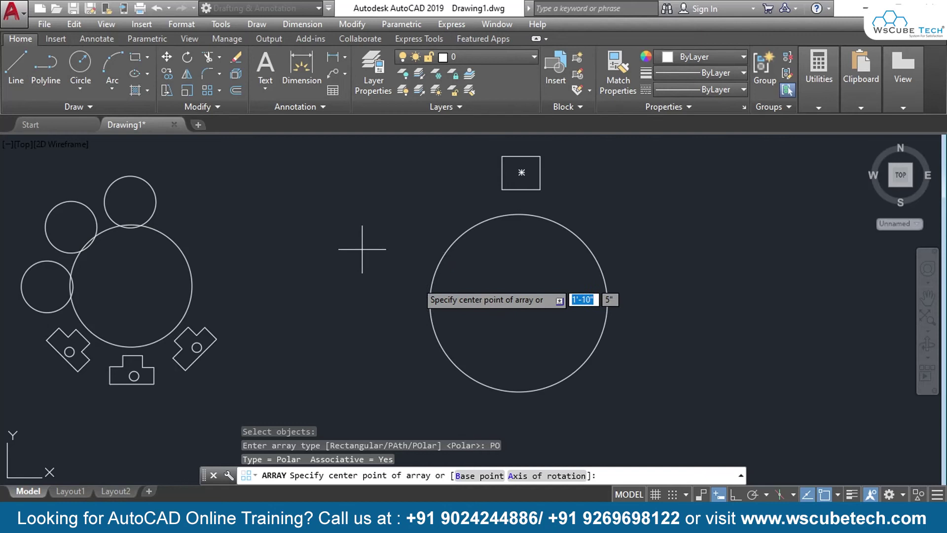
click(541, 477)
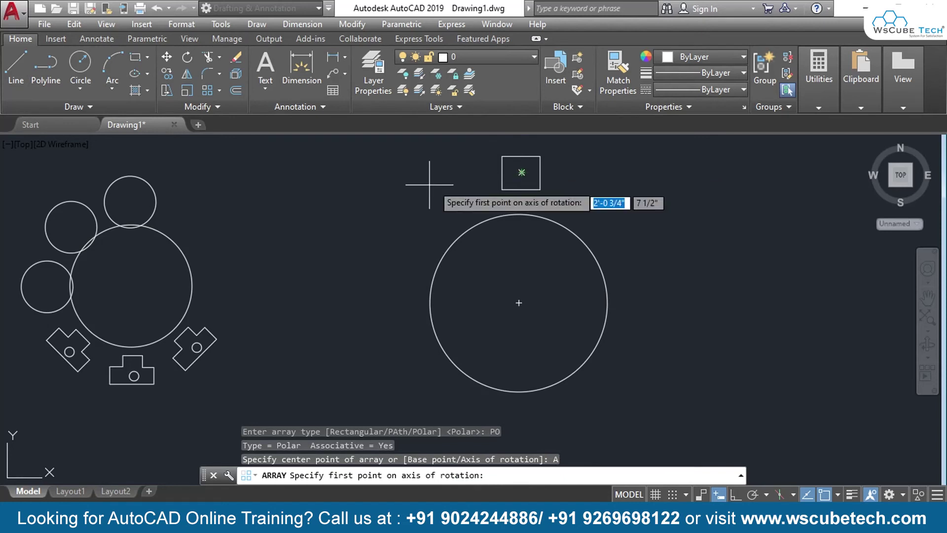
- Pick two rotation-axis points to create the polar array, then toggle ortho mode
click(364, 201)
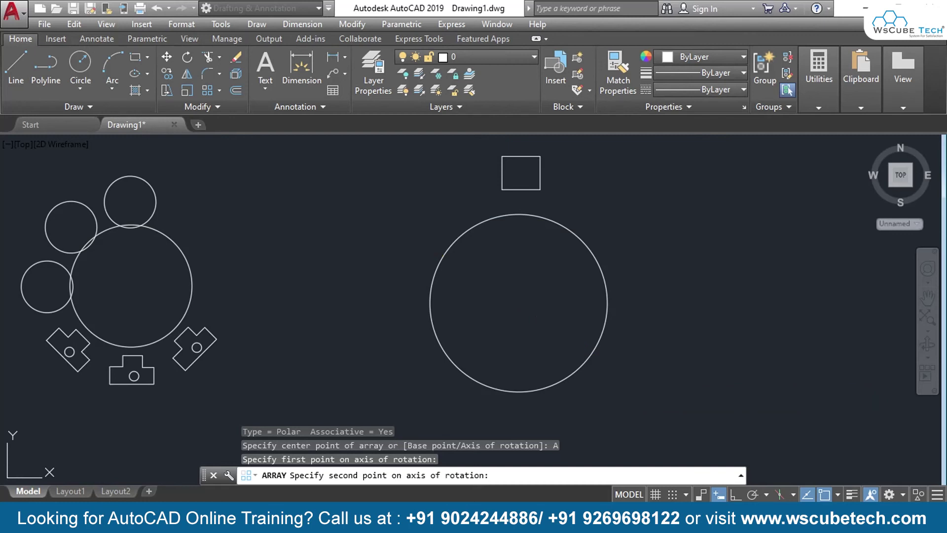
click(528, 290)
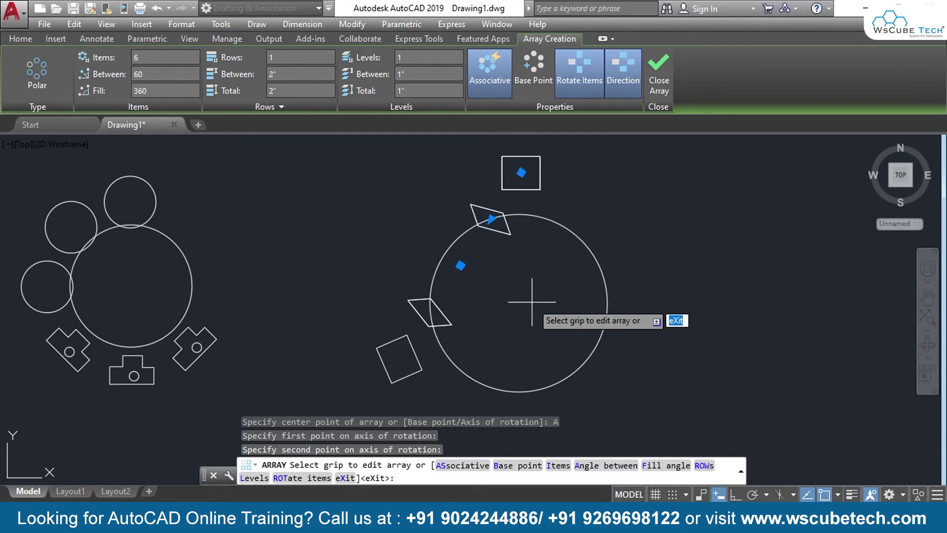
key(F8)
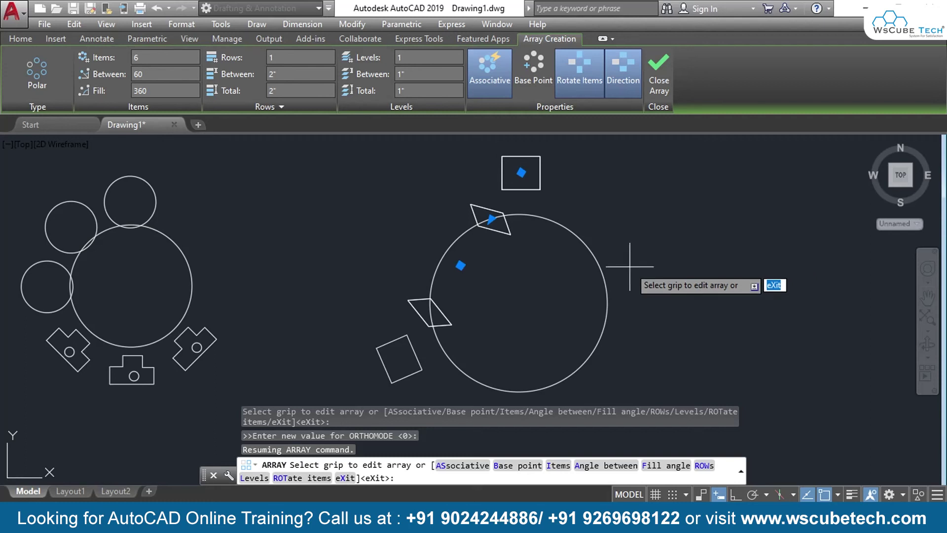
- Orbit the arrays to inspect them from several 3D angles, then return to top view
shift+middle_drag(629, 267, 524, 308)
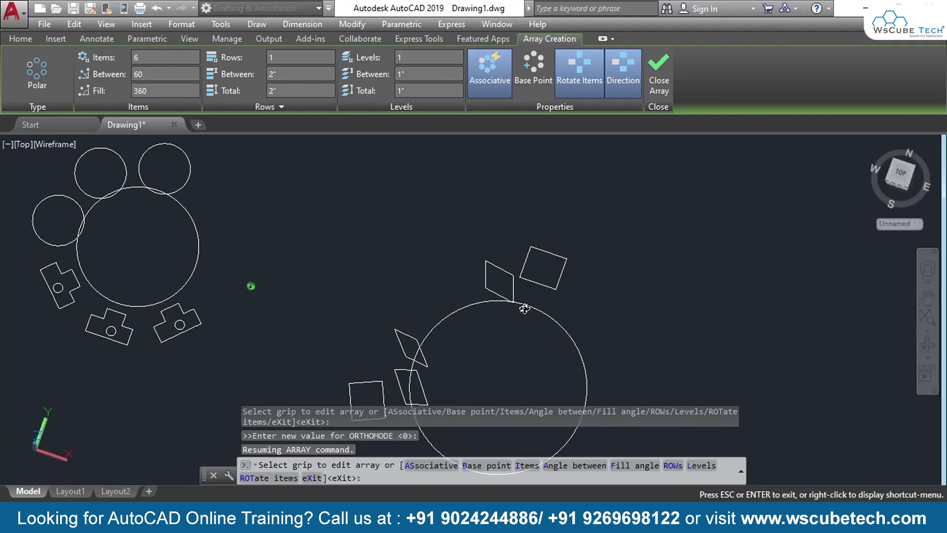
shift+middle_drag(524, 308, 656, 291)
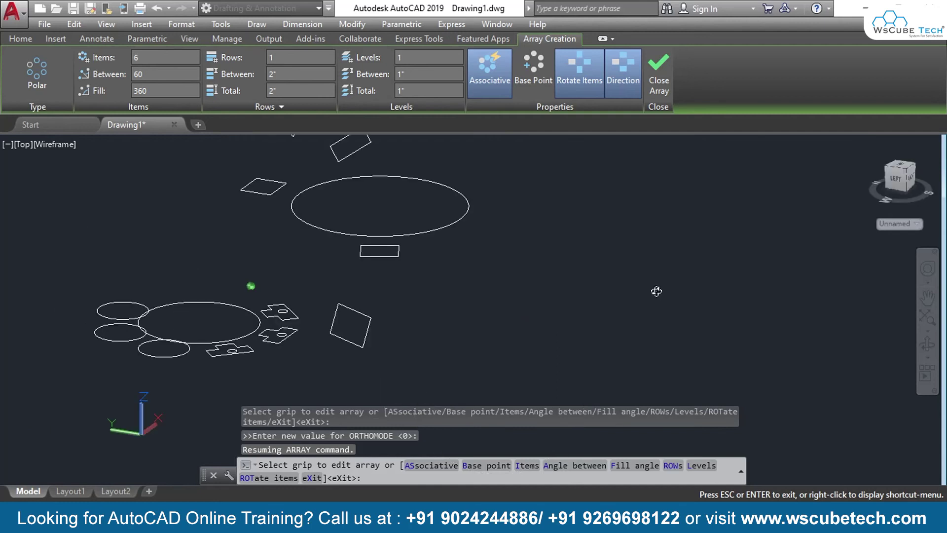
shift+middle_drag(656, 291, 495, 281)
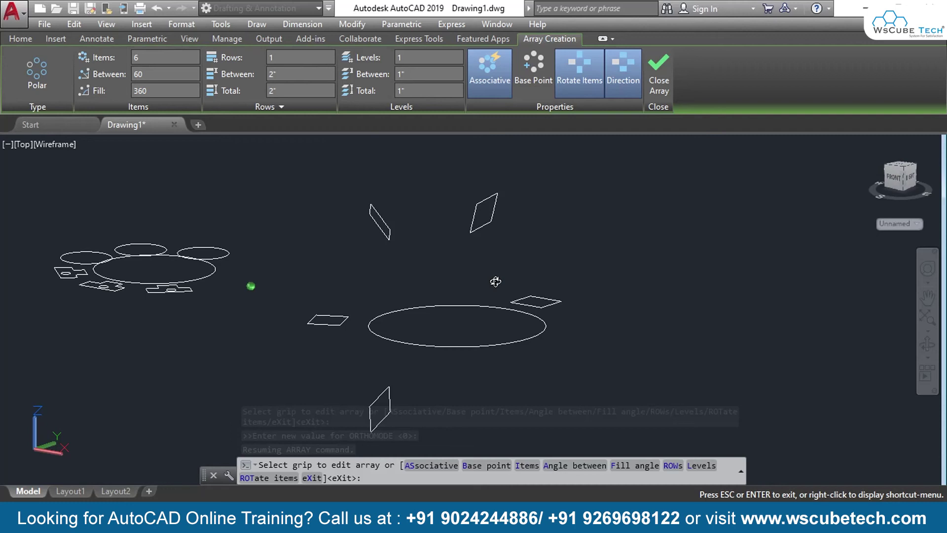
shift+middle_drag(496, 281, 417, 310)
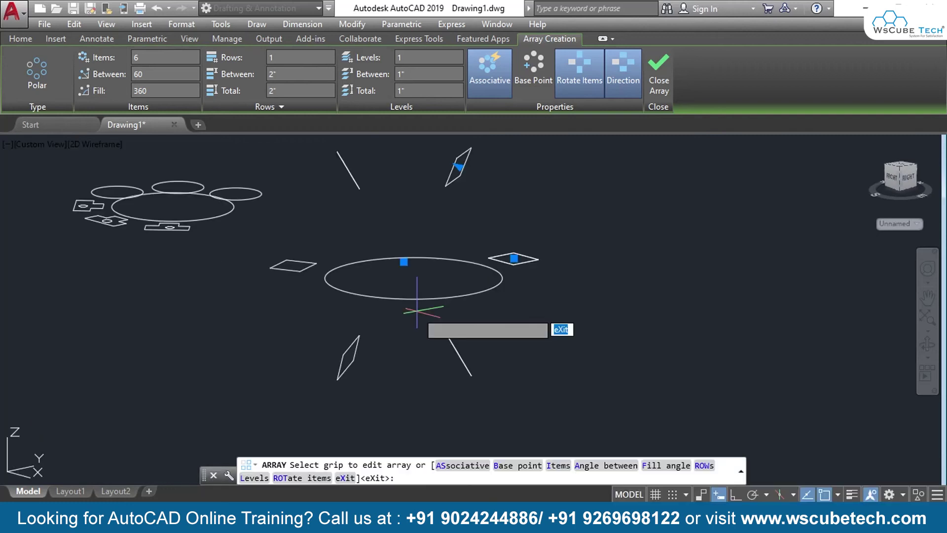
mouse_move(417, 311)
shift+middle_down()
mouse_move(234, 330)
mouse_move(549, 355)
shift+middle_up()
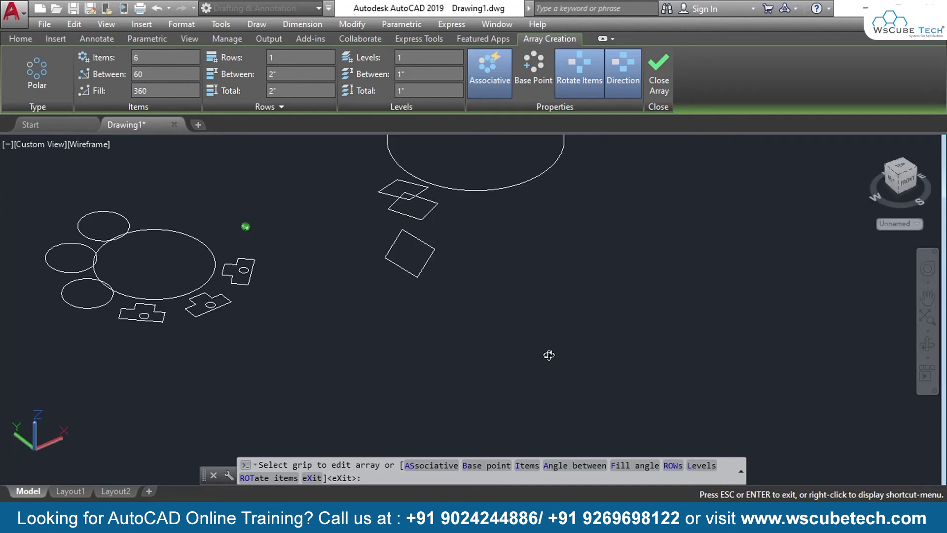
shift+middle_drag(549, 356, 271, 342)
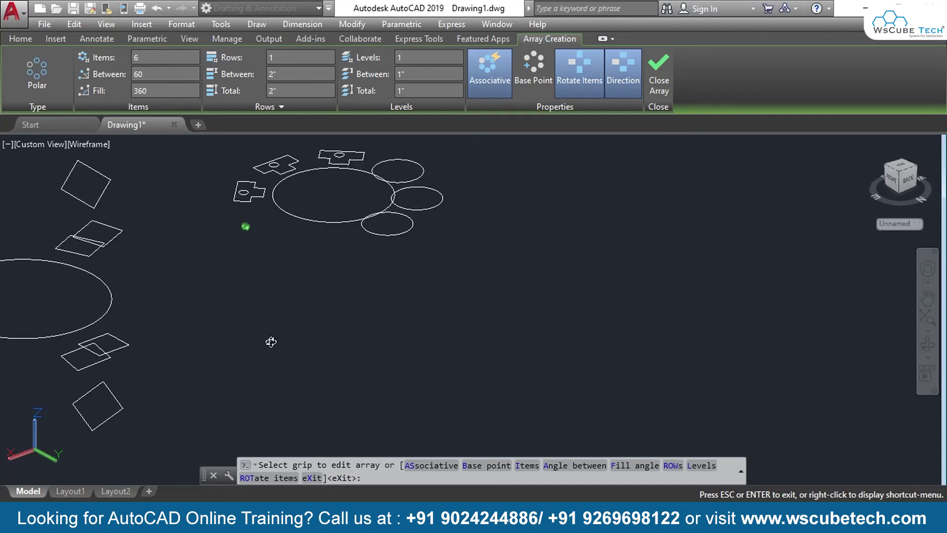
middle_drag(271, 341, 431, 333)
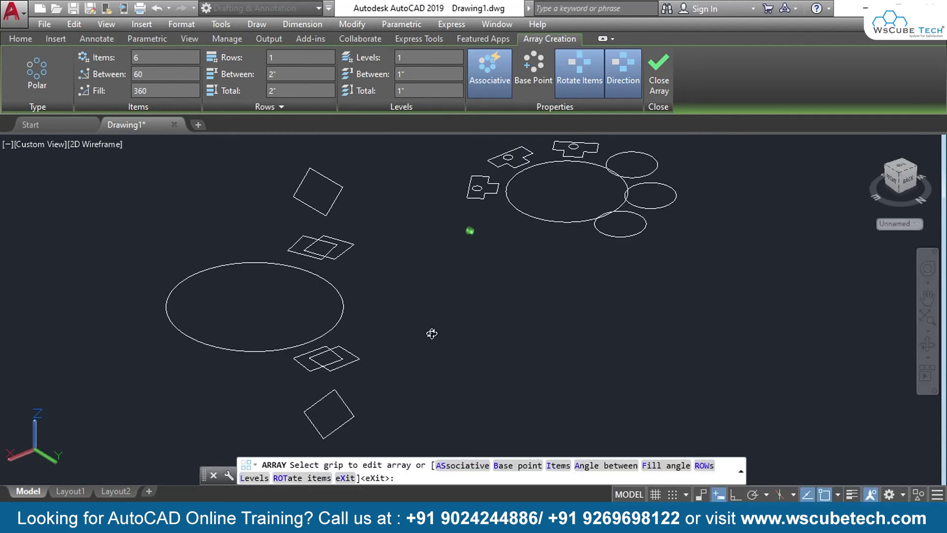
shift+middle_drag(432, 333, 339, 272)
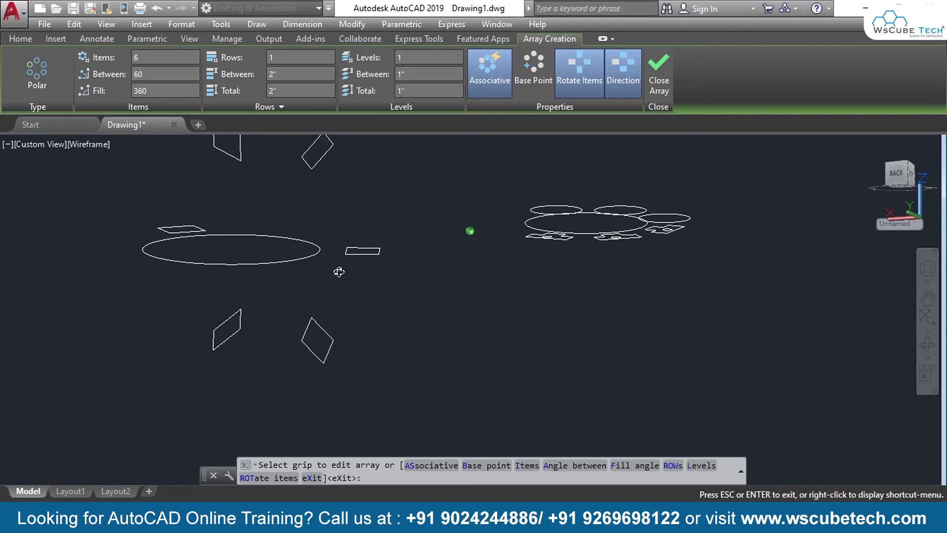
shift+middle_drag(339, 271, 369, 289)
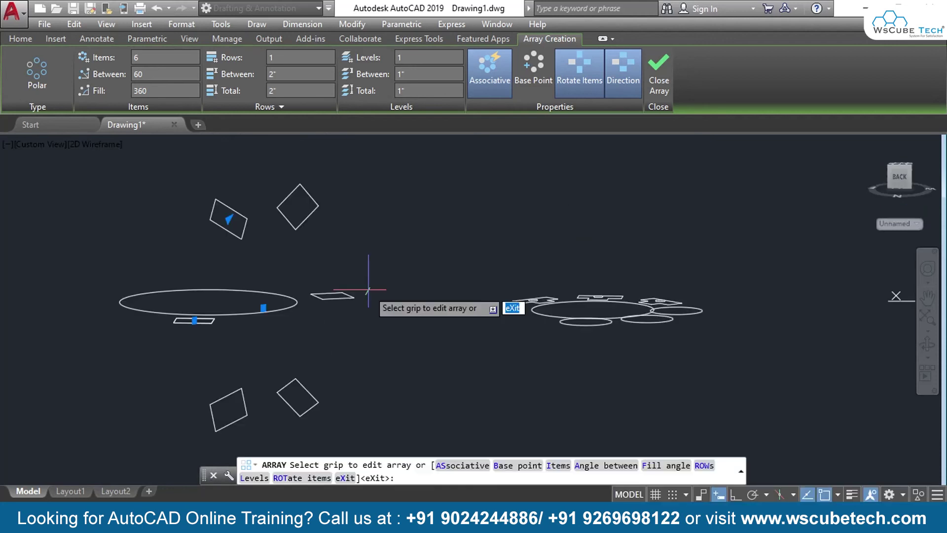
shift+middle_drag(369, 289, 491, 285)
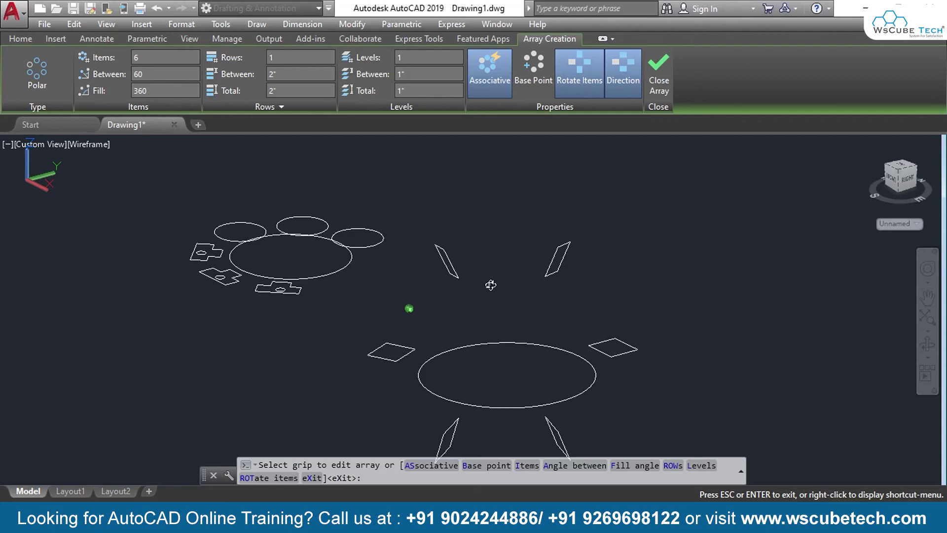
shift+middle_drag(491, 285, 547, 279)
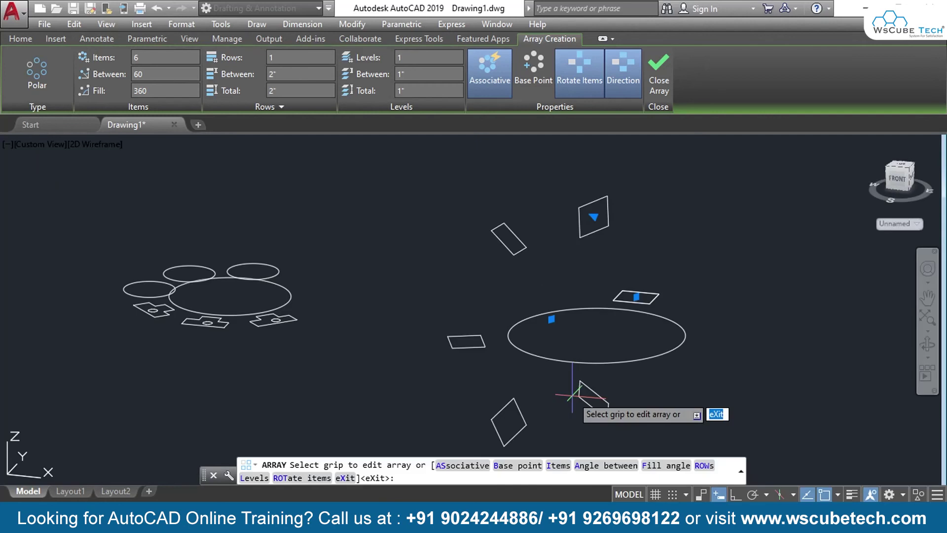
mouse_move(901, 174)
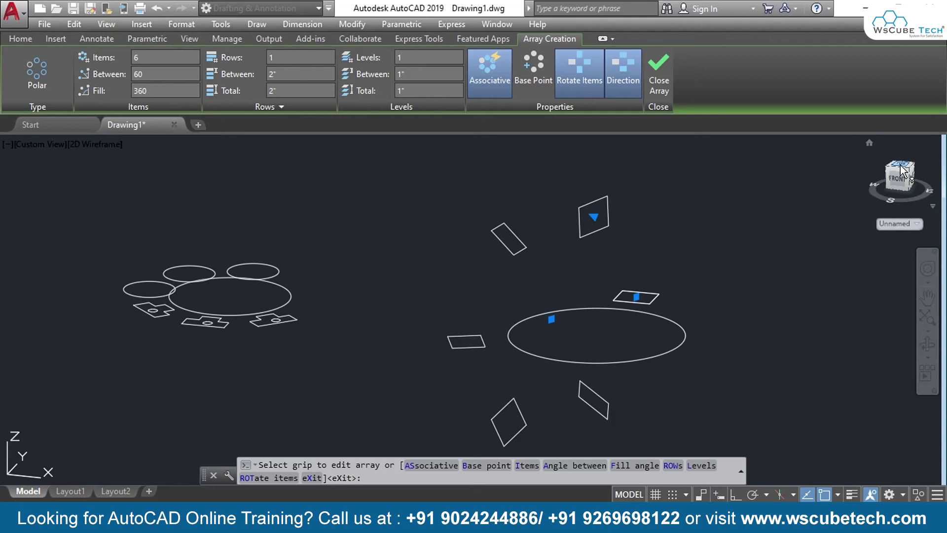
click(901, 167)
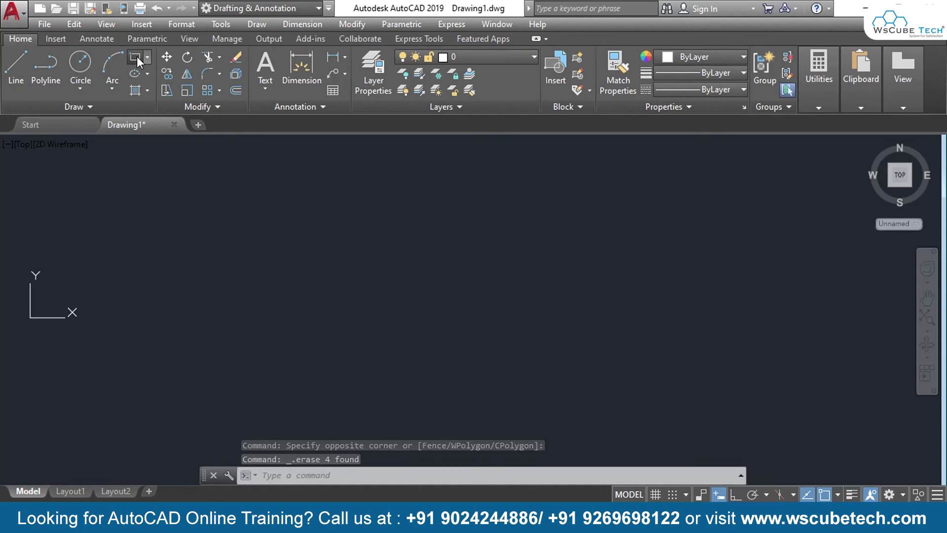
- Draw a large circle below the small rectangle
text(c)
key(Return)
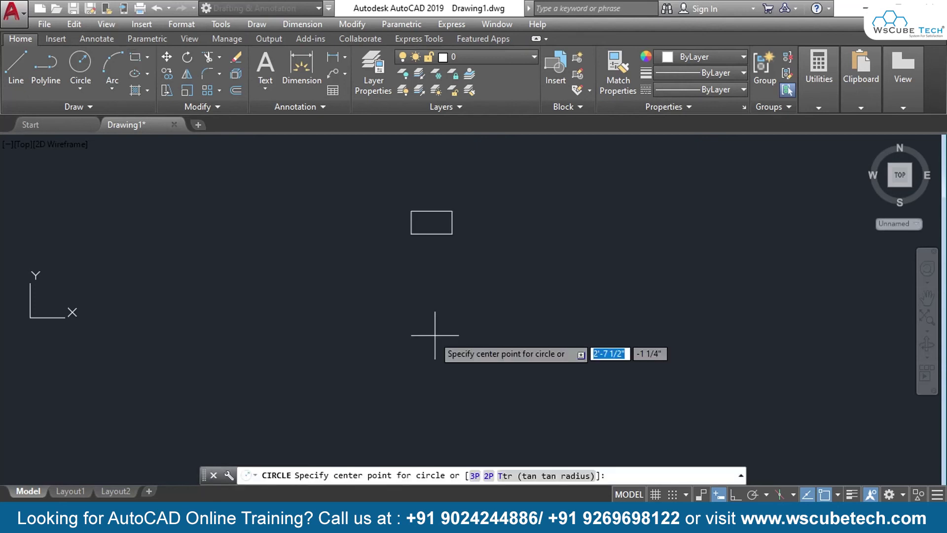
click(431, 346)
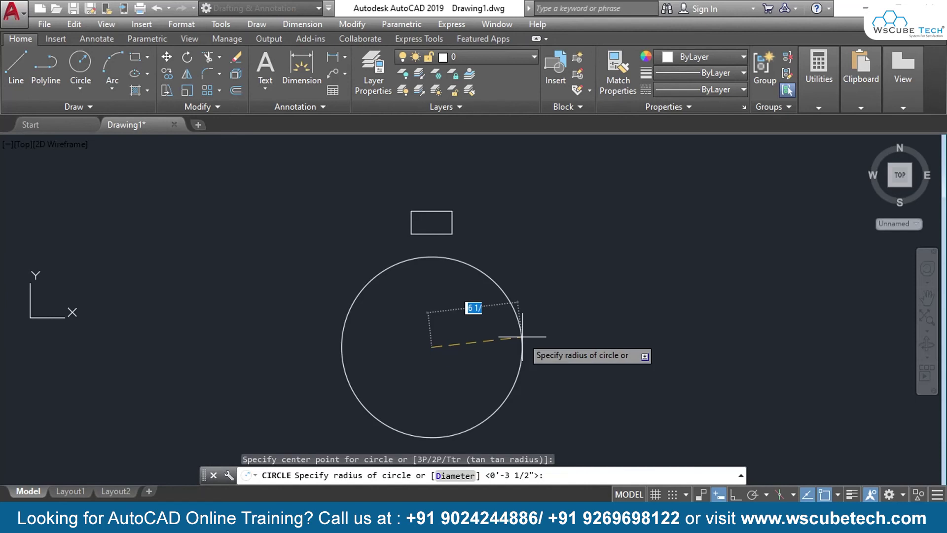
click(522, 336)
middle_drag(136, 303, 170, 242)
- Start an array (AR) with the rectangle as the source object
text(a)
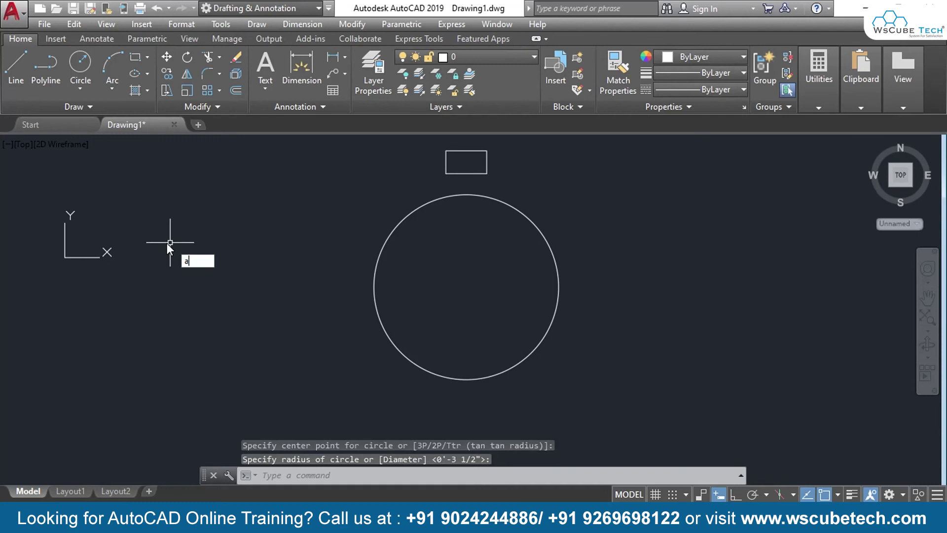
text(r)
key(Return)
click(469, 173)
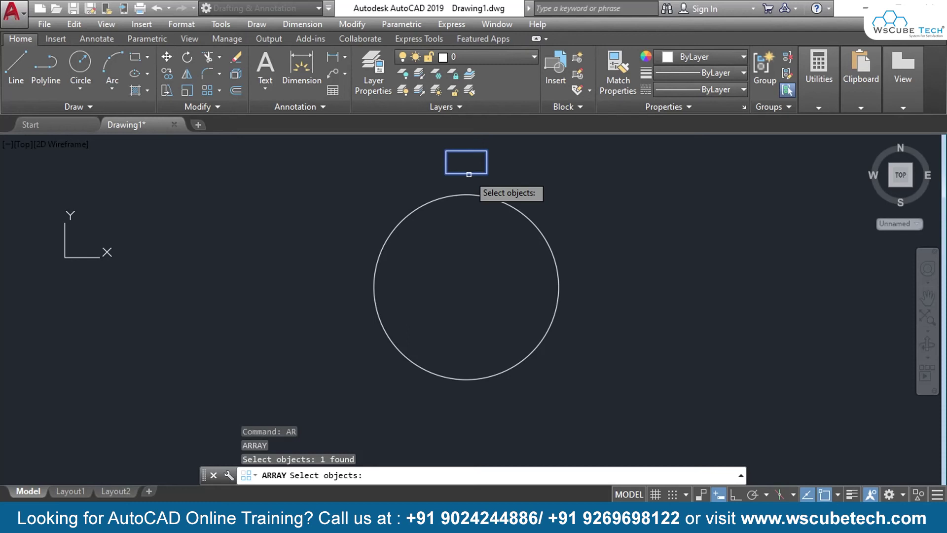
- Make it a polar array centred on the circle with a 200° fill angle
key(Return)
text(po)
key(Return)
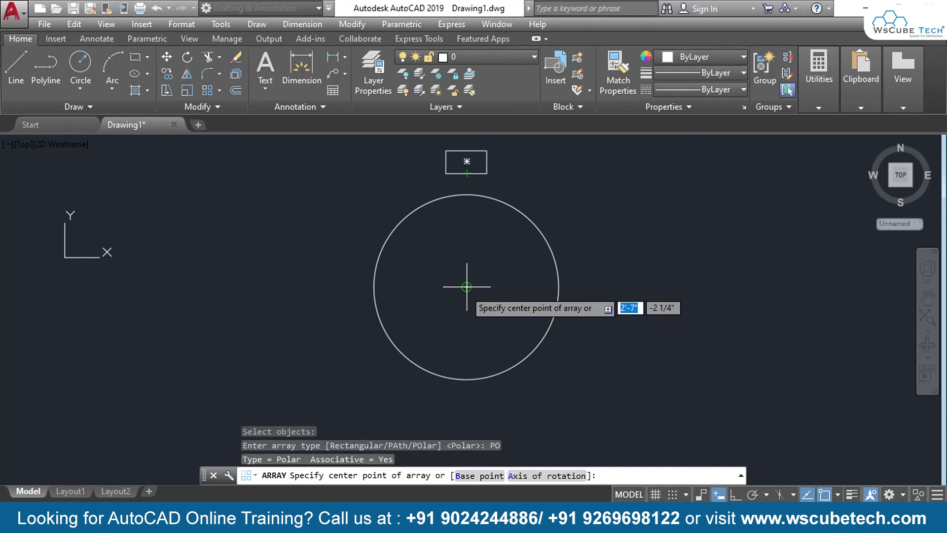
click(467, 286)
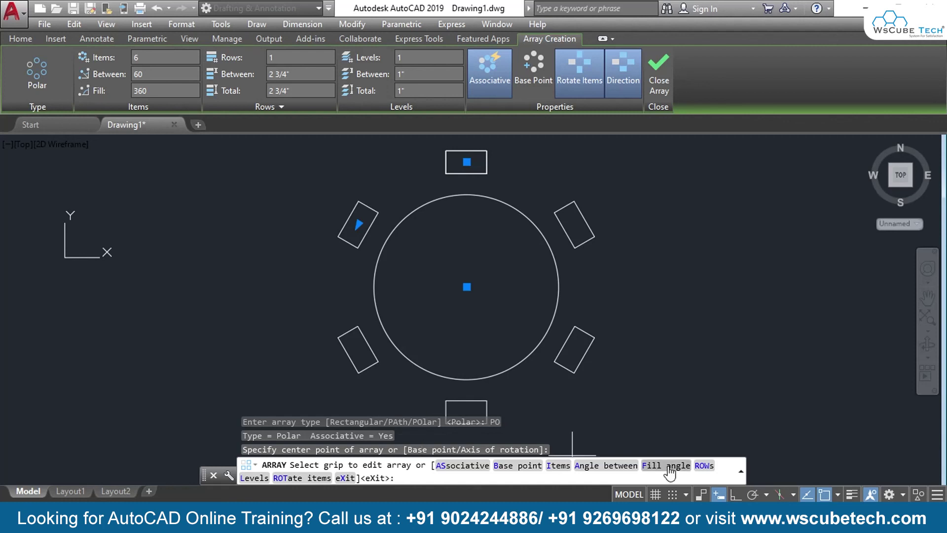
click(670, 469)
text(200)
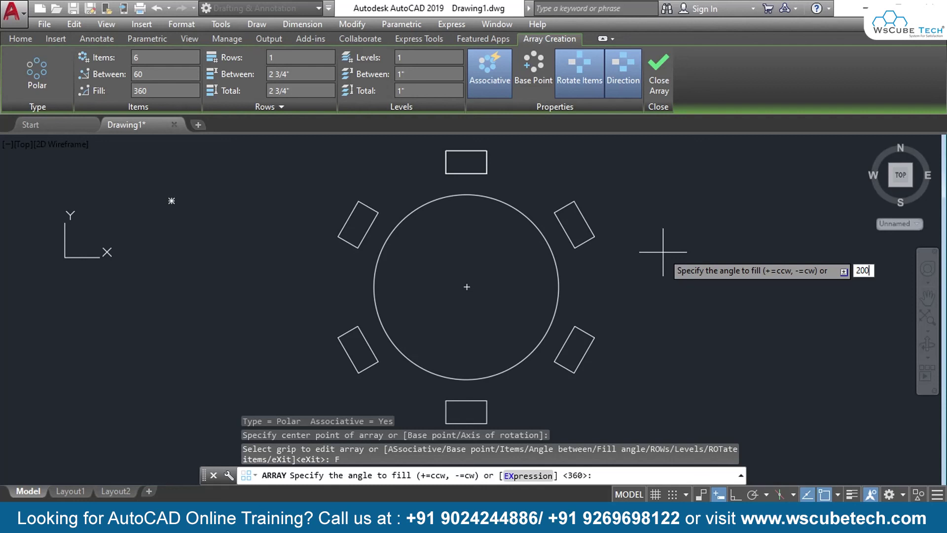
key(Return)
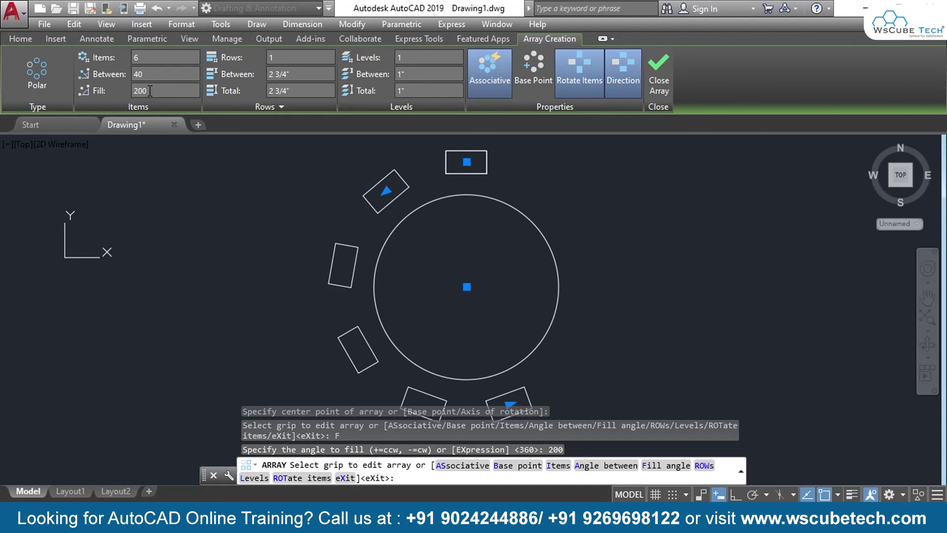
- Reset the fill angle to 360°, then begin entering -200 as the fill angle
text(360)
key(Return)
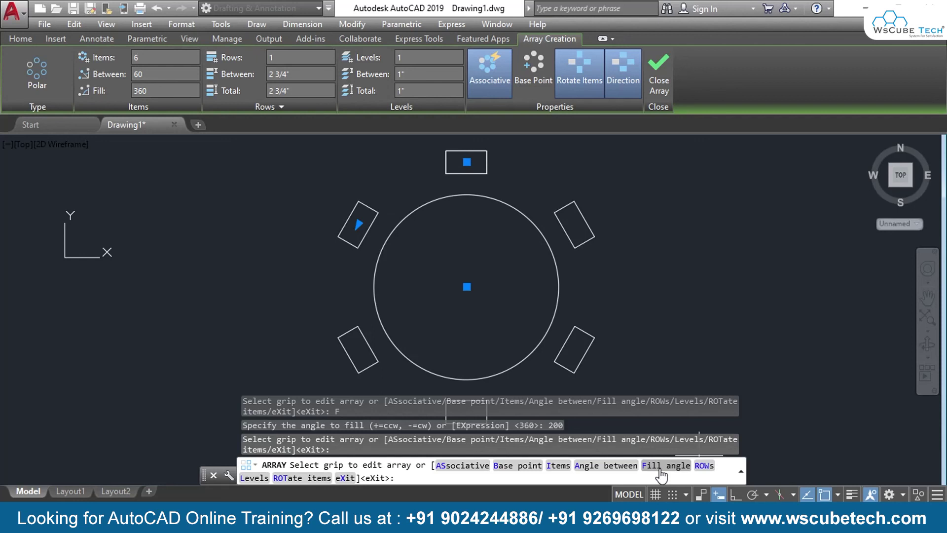
click(659, 466)
text(-200)
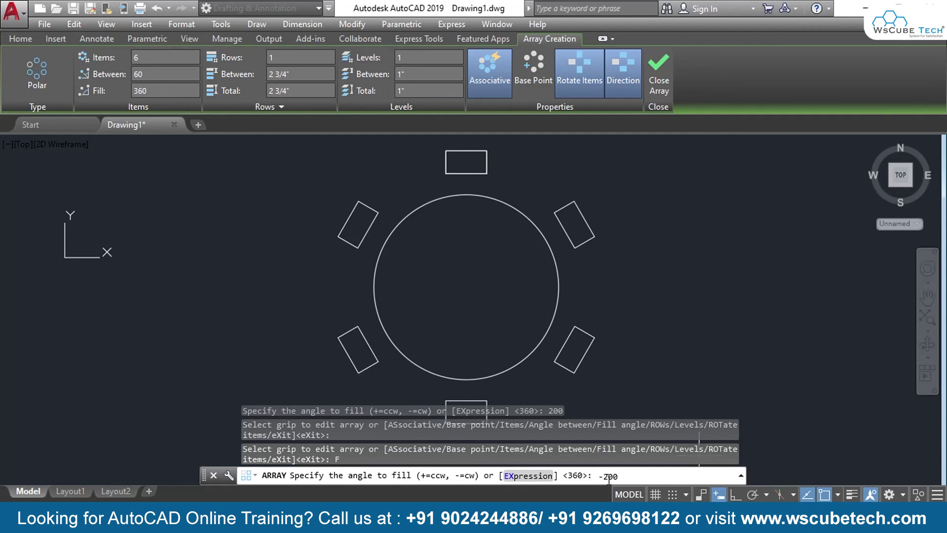
- Apply the -200° clockwise fill, reverse the array direction, and start a polar circle array
key(Return)
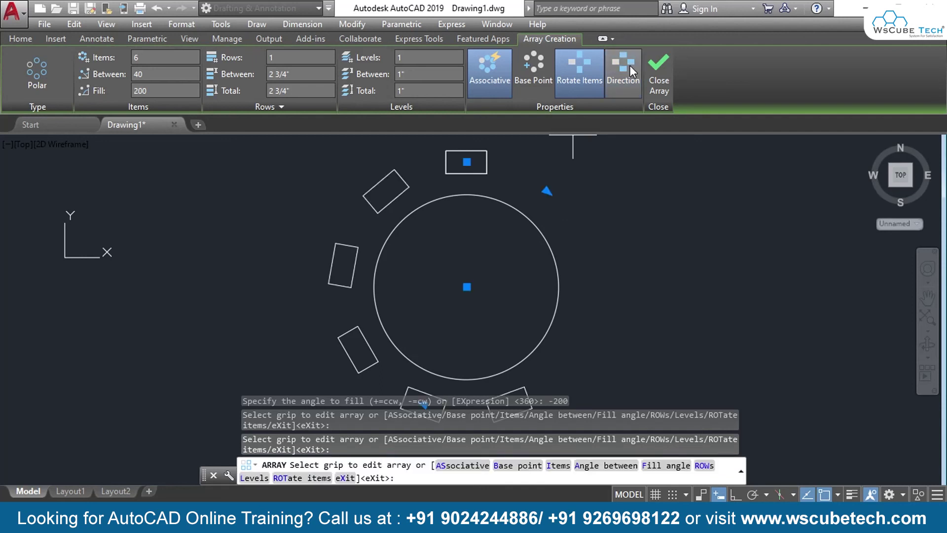
click(629, 65)
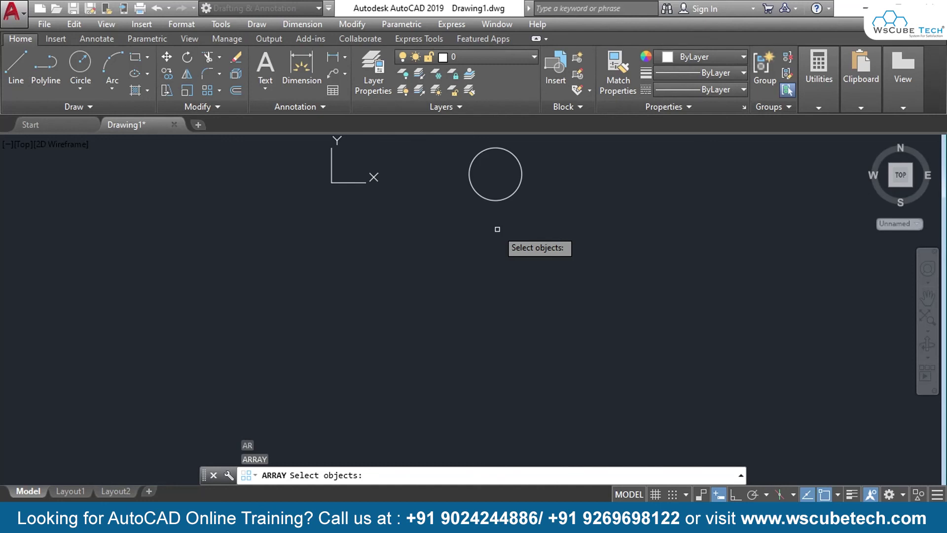
key(Return)
text(PO)
key(Return)
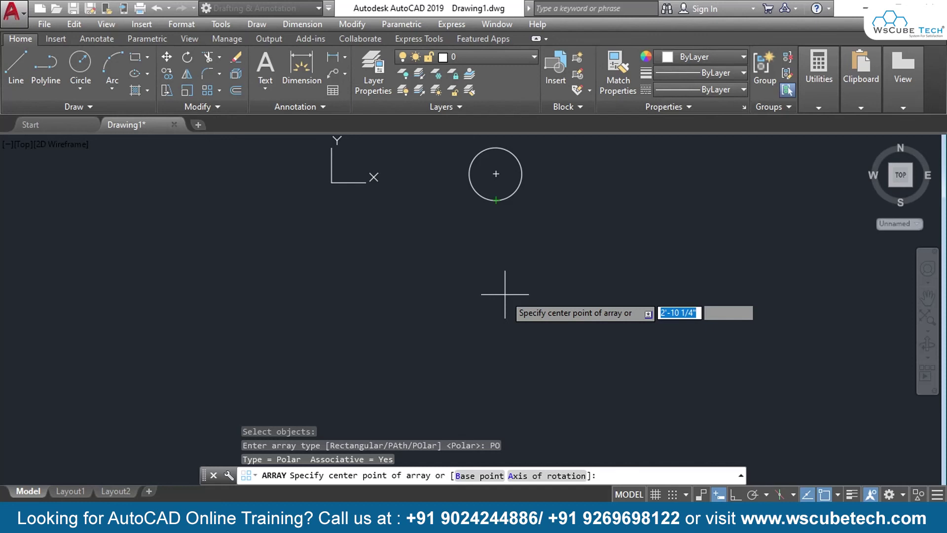
- Set the centre point below the circle to create a six-item polar array
click(496, 305)
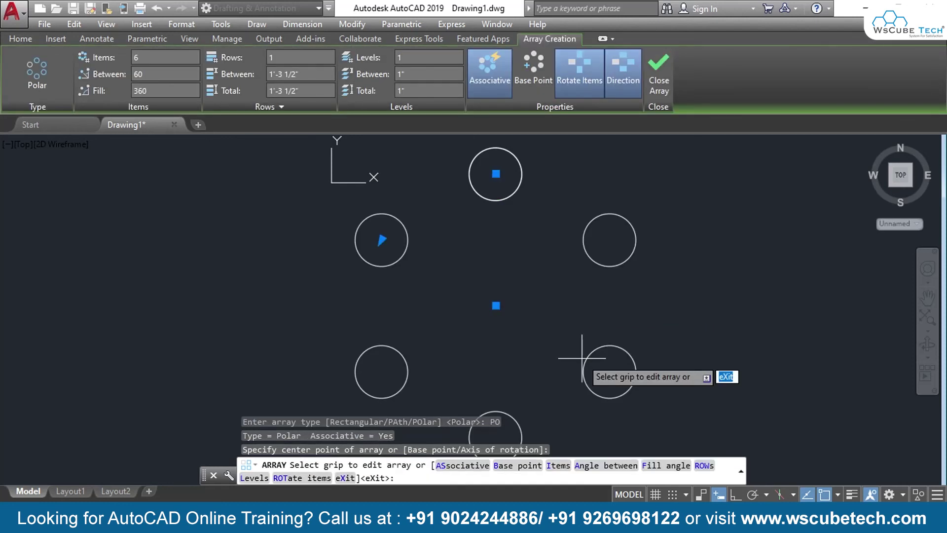